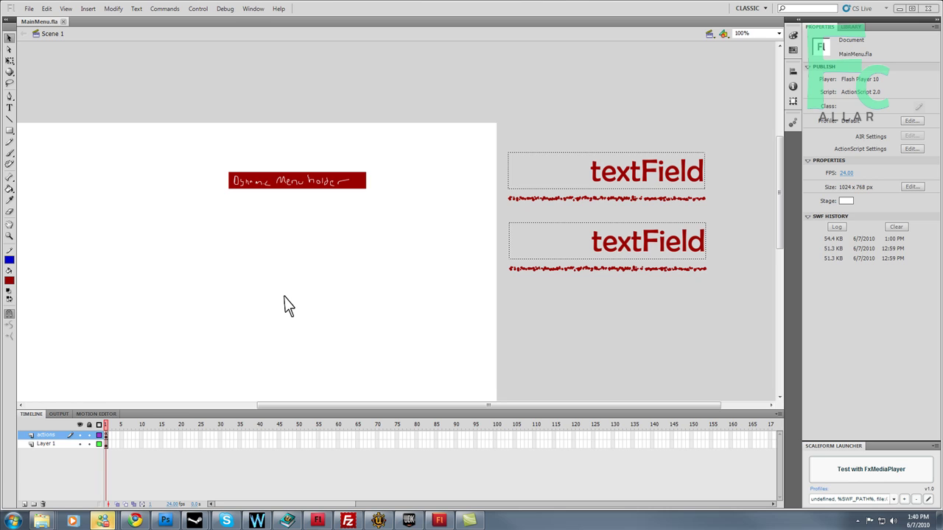
- Publish the MainMenu.fla movie and select the Cursor.png bitmap in its library
click(27, 8)
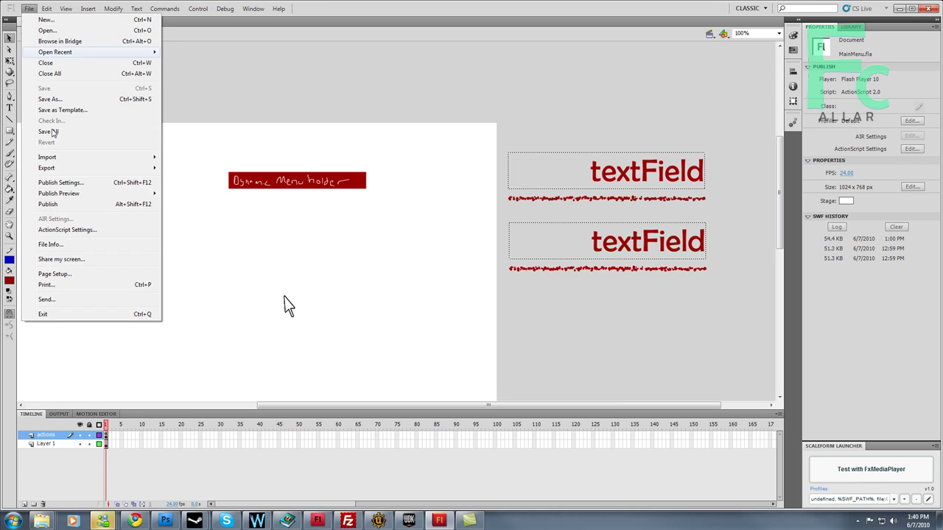
click(76, 207)
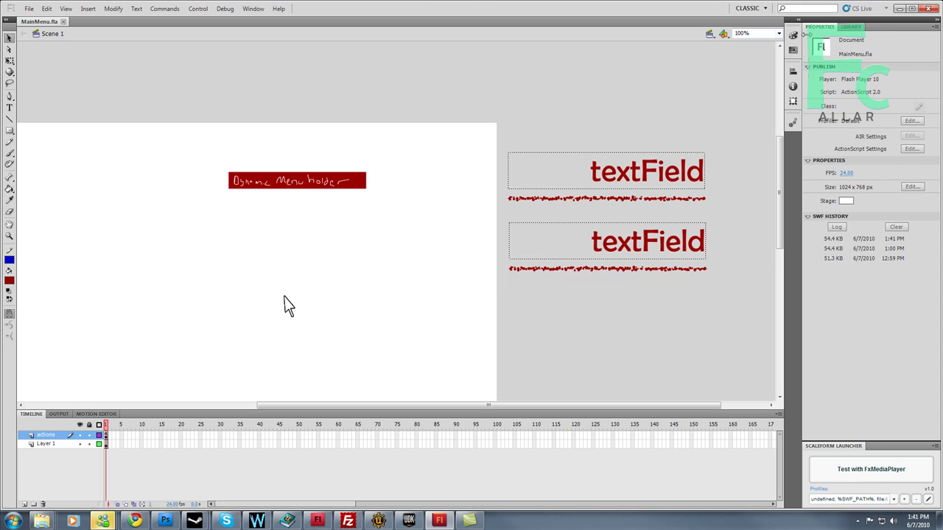
click(853, 27)
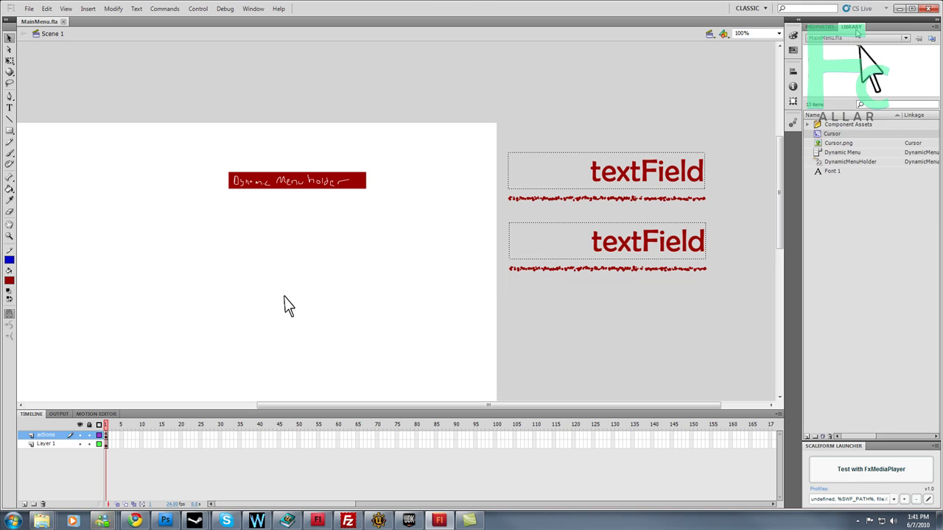
click(833, 143)
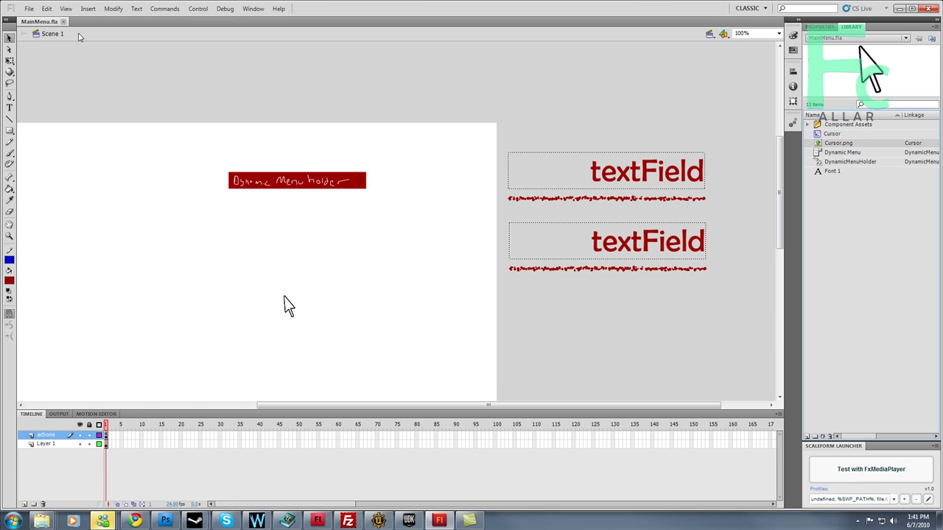
- Switch to the Unreal Development Kit editor with DemoMap and open the Content Browser
mouse_move(41, 521)
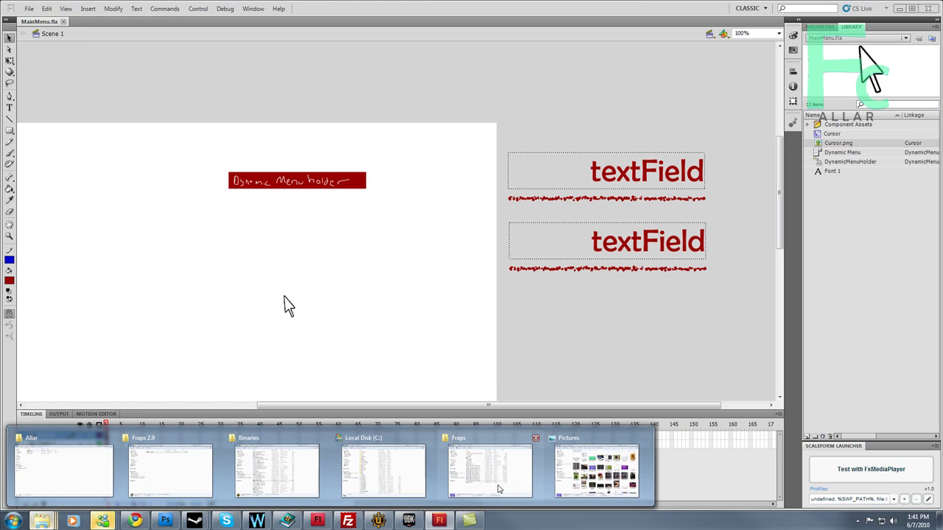
click(409, 521)
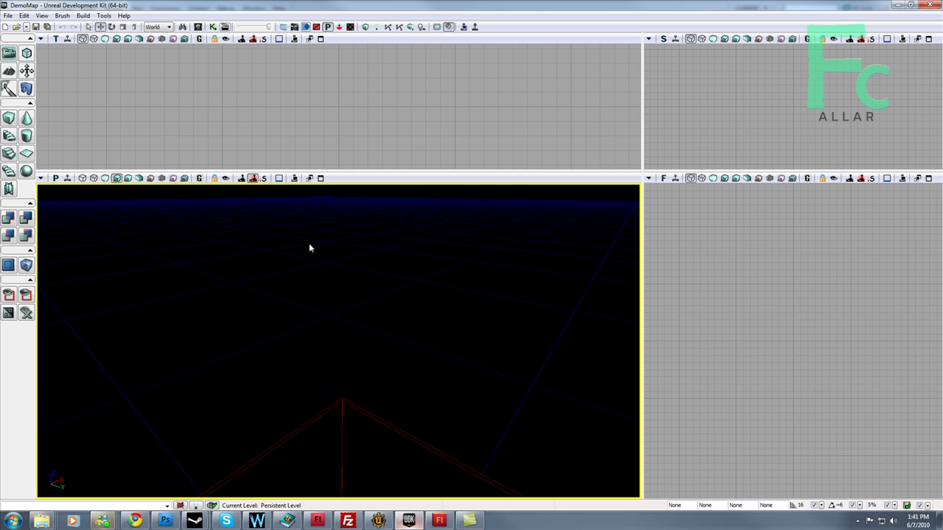
mouse_move(308, 244)
right_down()
mouse_move(318, 317)
mouse_move(324, 302)
right_up()
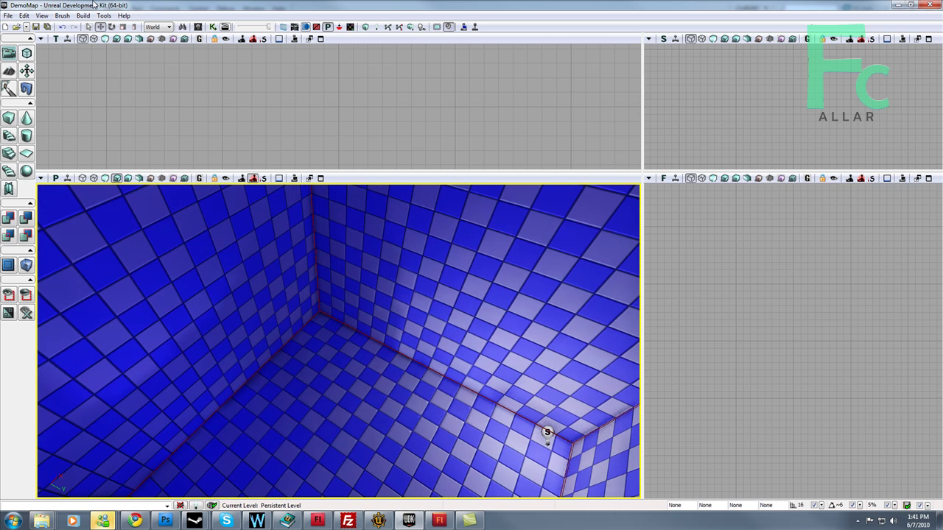
click(63, 16)
mouse_move(42, 15)
mouse_move(73, 27)
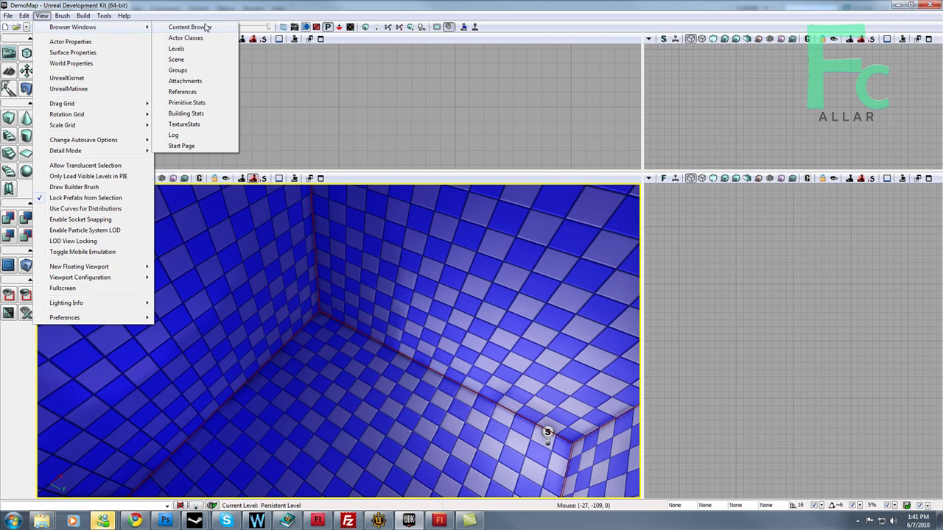
click(176, 27)
- Import MainMenu.swf from the Flash\Allar folder into the AllarFlashTest package and save the package
right_click(560, 288)
click(567, 87)
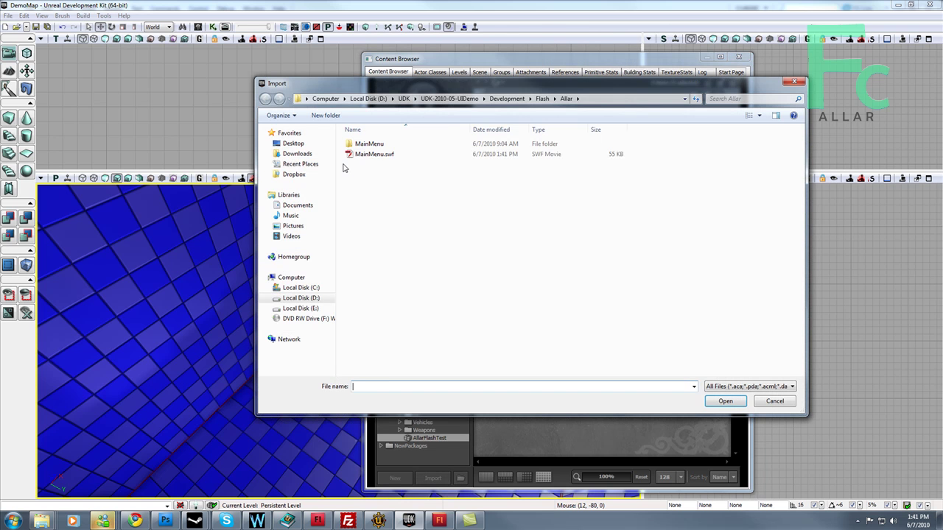
click(376, 154)
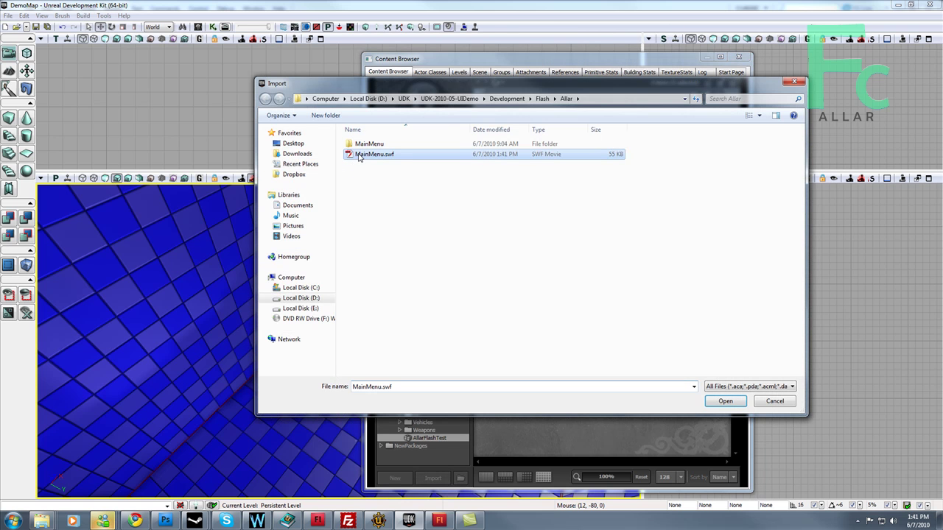
click(740, 401)
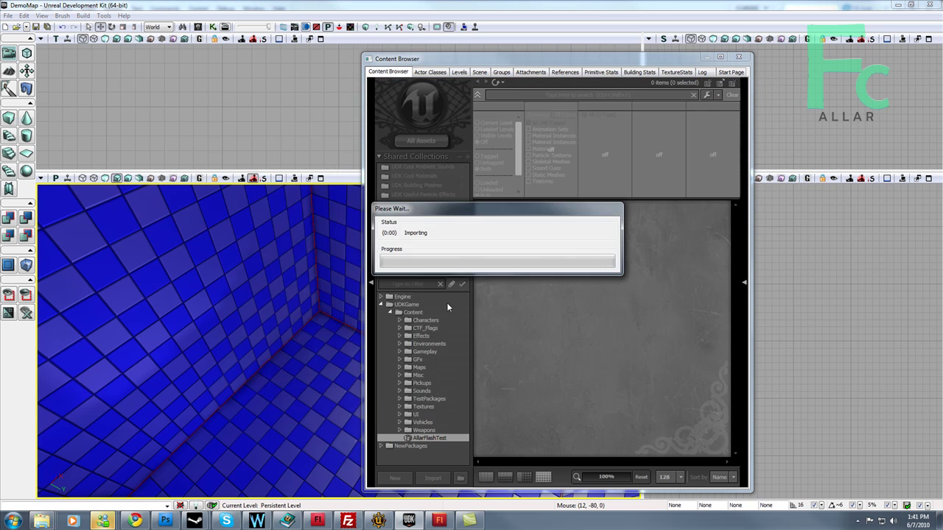
click(609, 215)
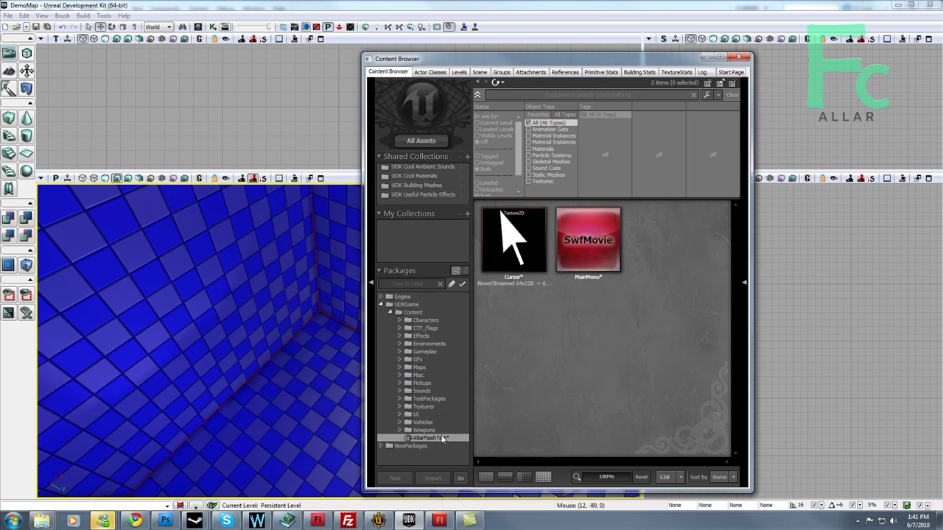
right_click(440, 439)
click(472, 327)
- Open UnrealKismet for DemoMap and add a Level Loaded event to the empty sequence
click(213, 27)
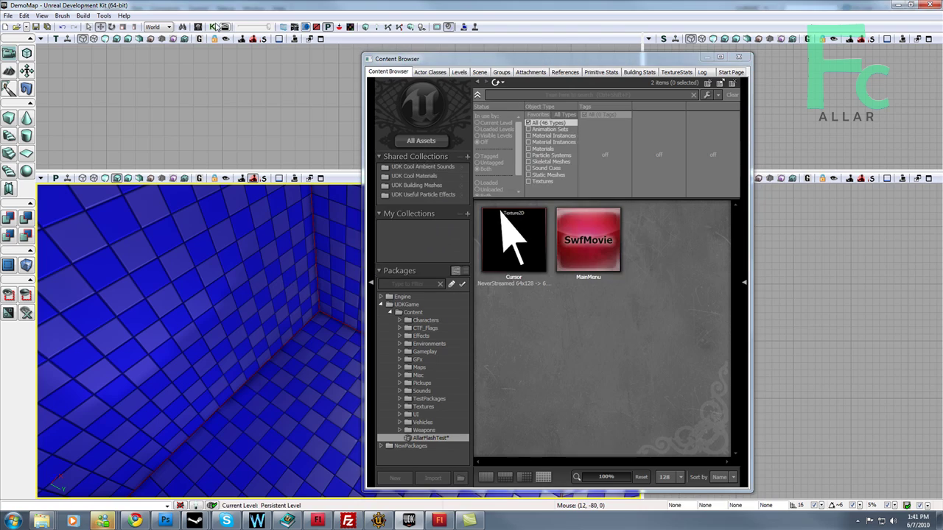
right_click(189, 182)
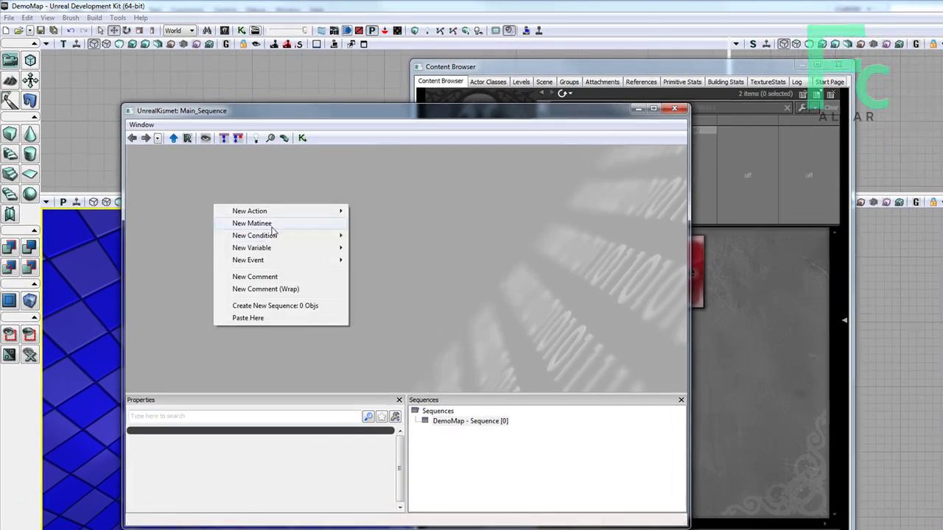
mouse_move(280, 260)
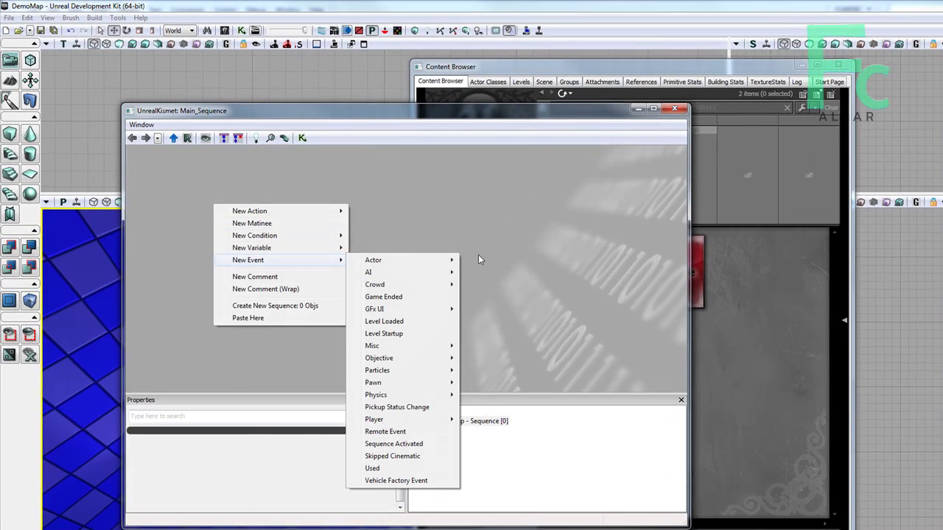
click(384, 322)
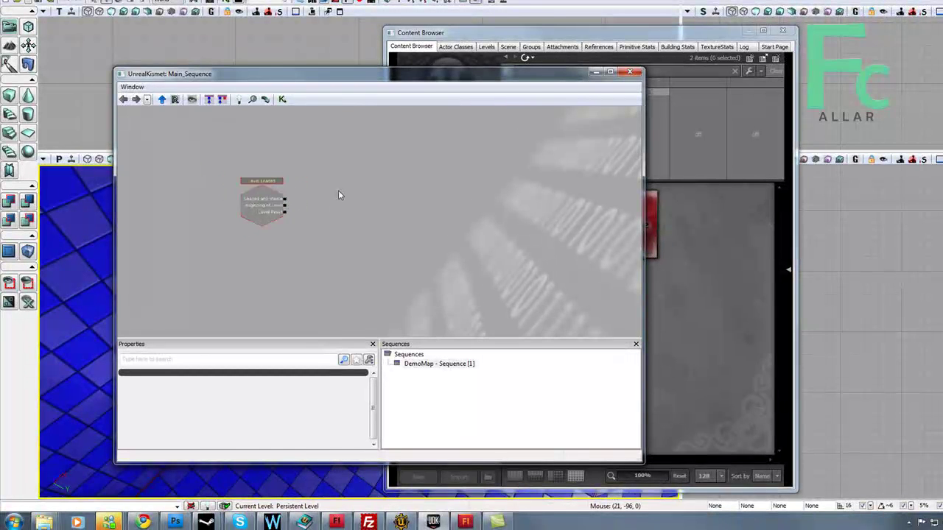
- Add an Open GFx Movie action and place it above and to the right of the Level Loaded event
scroll(338, 195, up, 1)
right_click(323, 218)
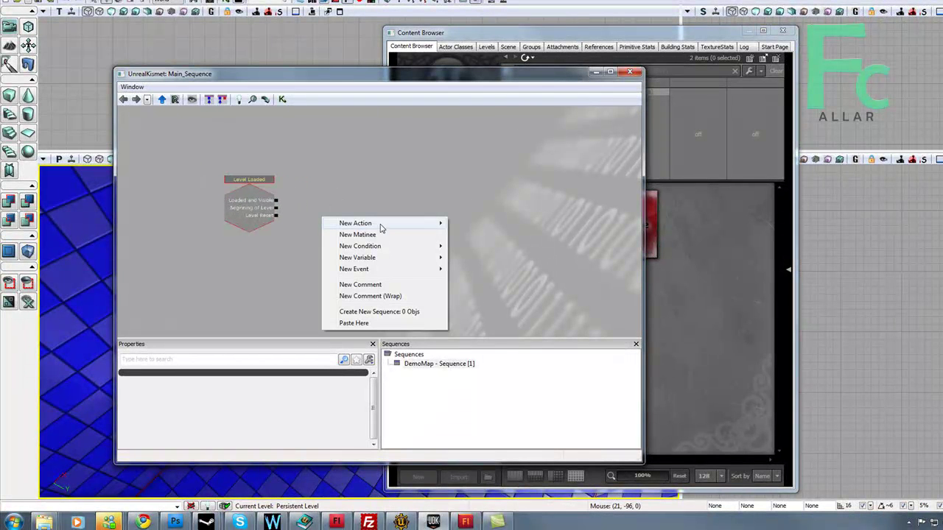
mouse_move(380, 223)
mouse_move(496, 298)
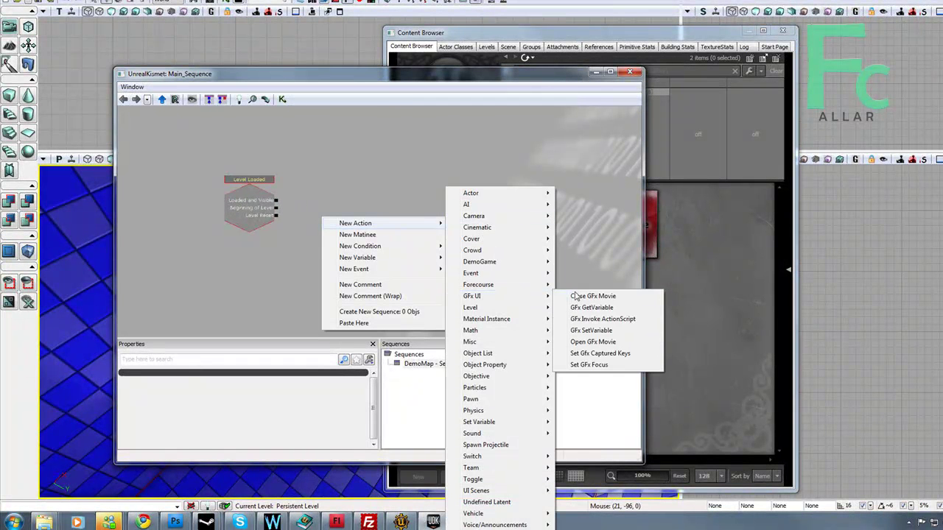
click(594, 342)
drag(361, 234, 389, 146)
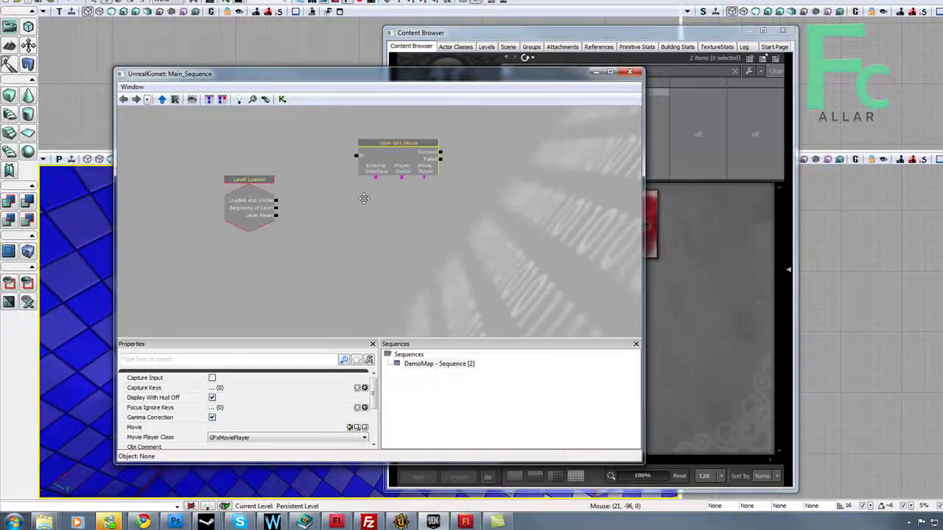
- Add a Toggle Cinematic Mode action below the Open GFx Movie action
right_click(360, 200)
mouse_move(435, 205)
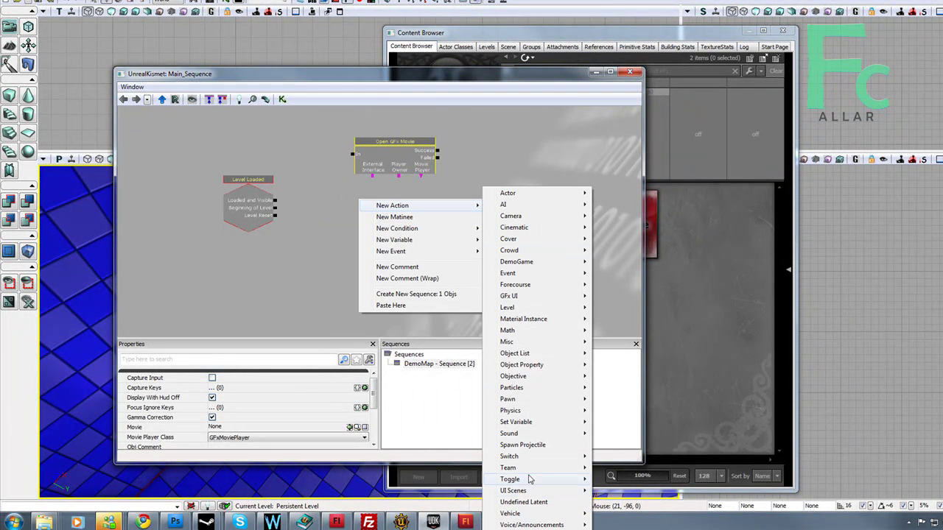
mouse_move(529, 479)
click(627, 440)
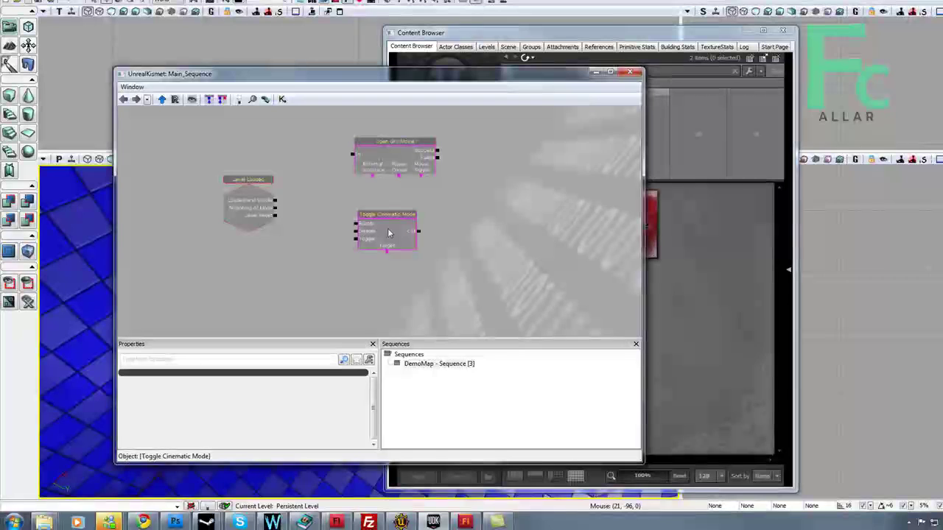
drag(389, 233, 329, 200)
click(361, 215)
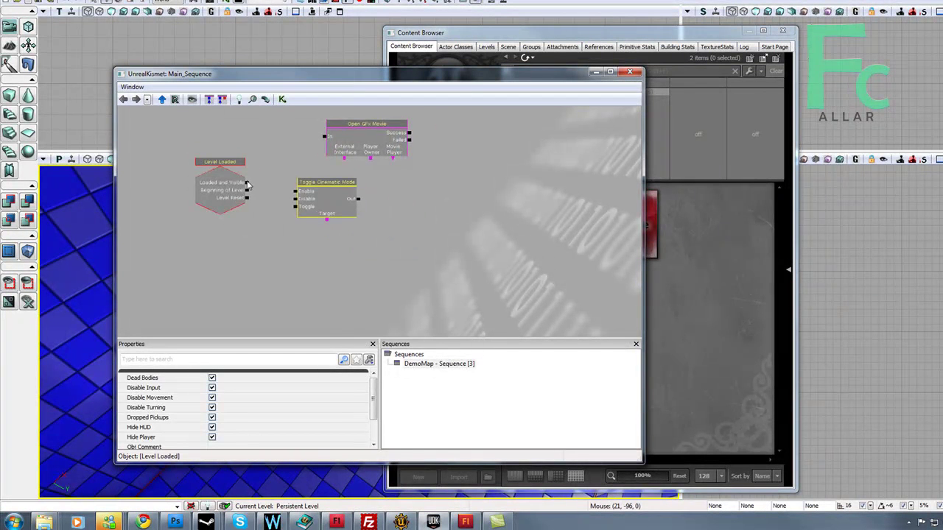
- Link Loaded and Visible to Toggle Cinematic Mode's Enable, and its Out to the In of Open GFx Movie, moved farther right
drag(248, 185, 343, 205)
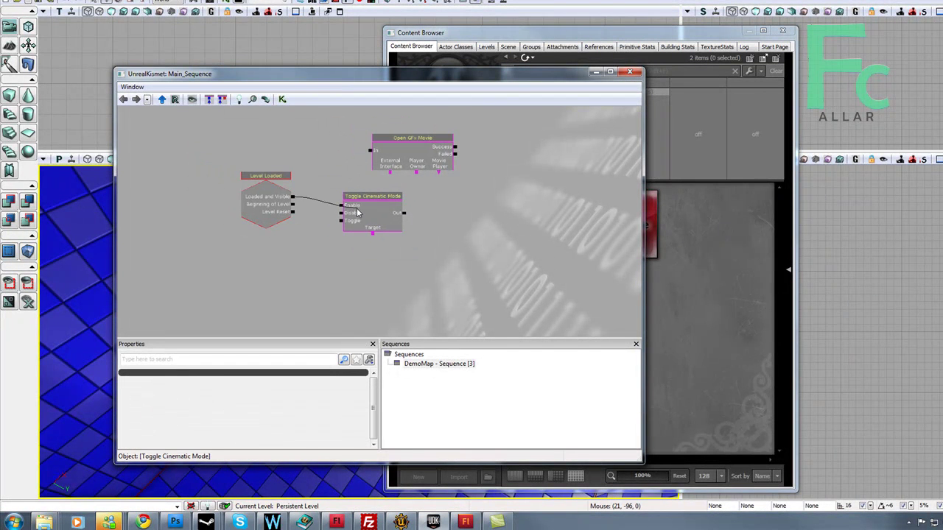
click(411, 137)
ctrl+drag(411, 137, 496, 157)
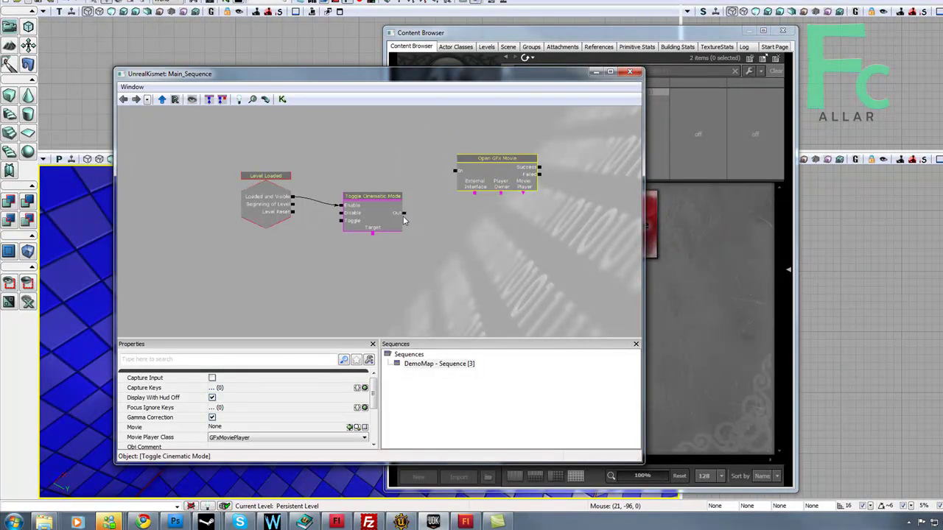
drag(403, 214, 454, 169)
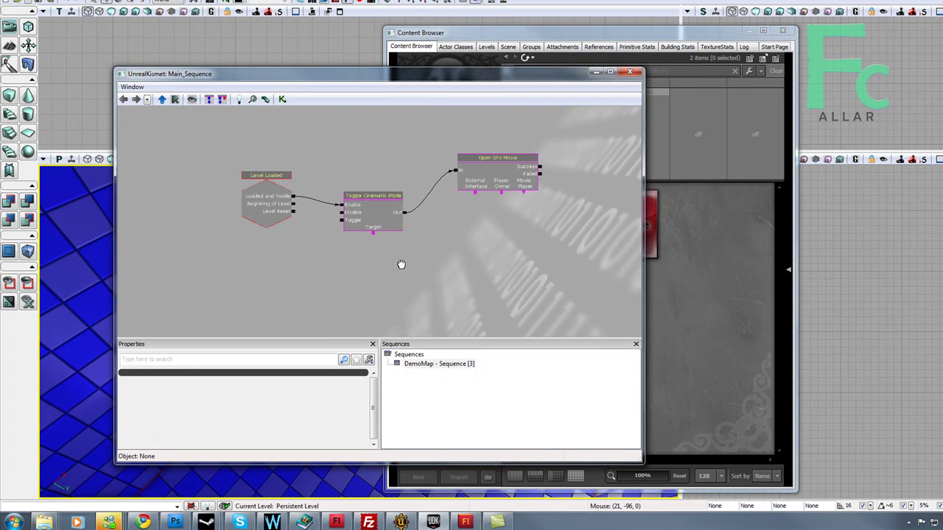
- Add a Player variable and attach it to the Target of Toggle Cinematic Mode
right_click(401, 264)
mouse_move(450, 290)
mouse_move(551, 370)
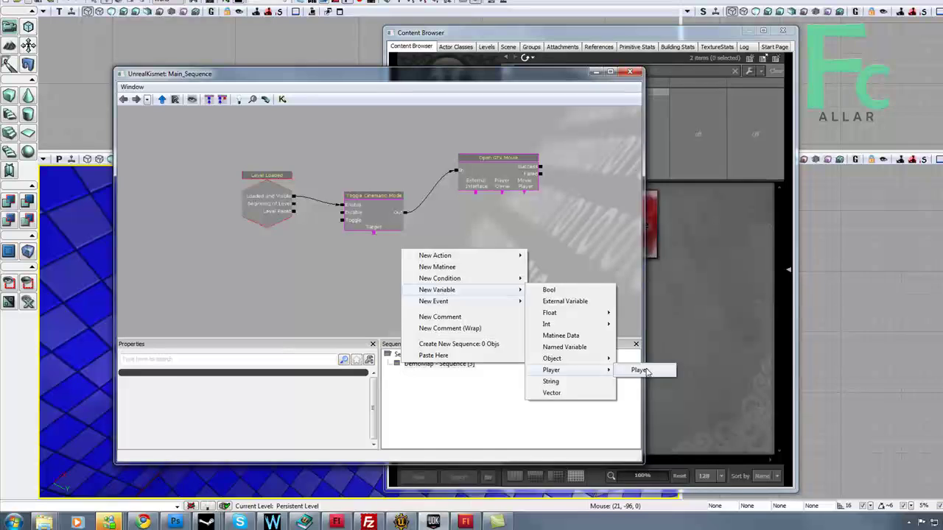
click(641, 370)
ctrl+drag(410, 269, 373, 255)
drag(464, 260, 393, 210)
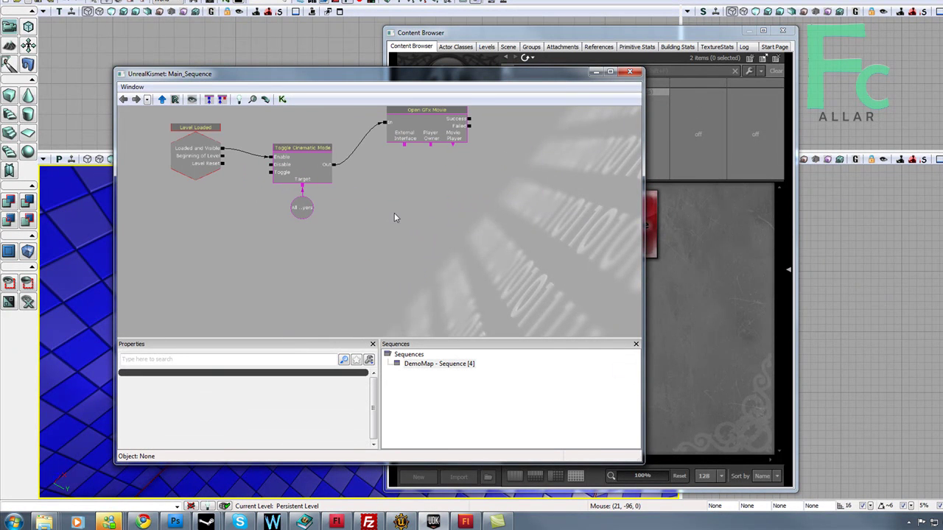
- Assign the MainMenu SwfMovie from the AllarFlashTest package as the Movie of the Open GFx Movie action
right_click(394, 211)
click(473, 151)
drag(473, 150, 432, 204)
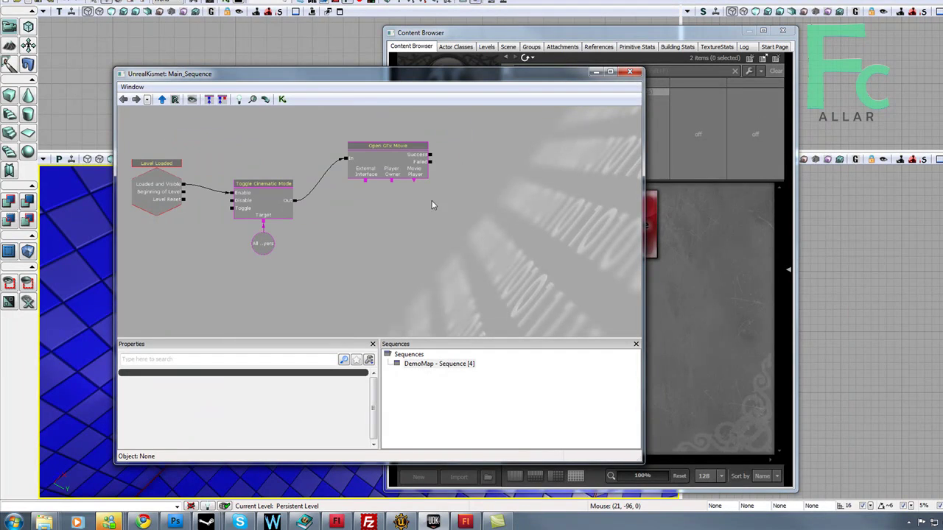
click(389, 172)
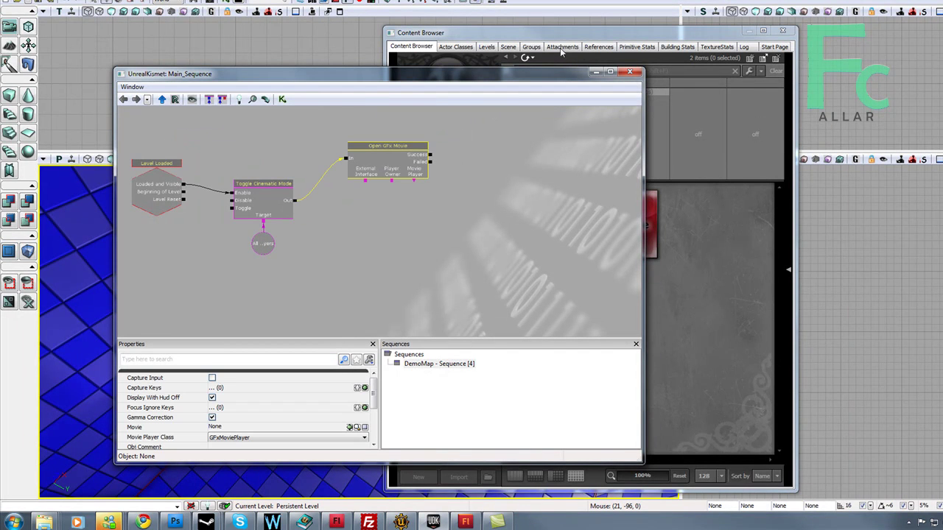
drag(532, 36, 611, 33)
click(702, 222)
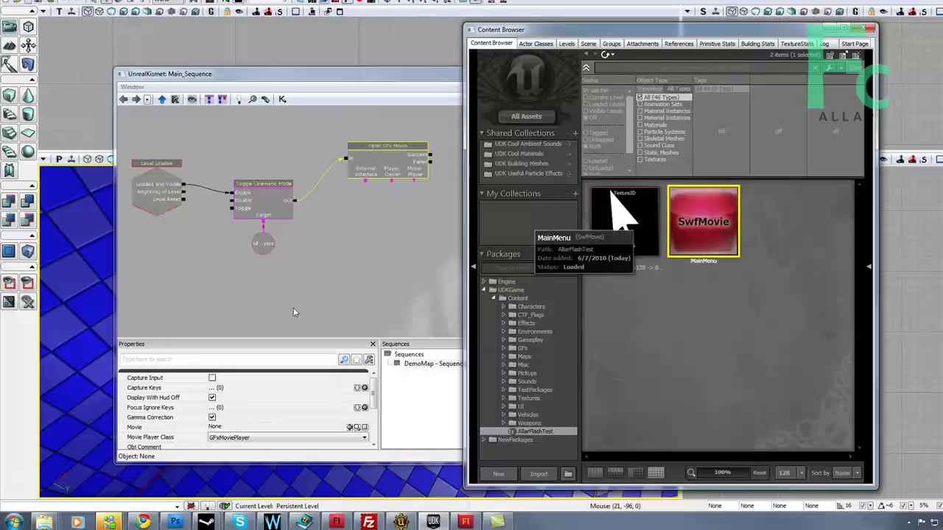
click(350, 427)
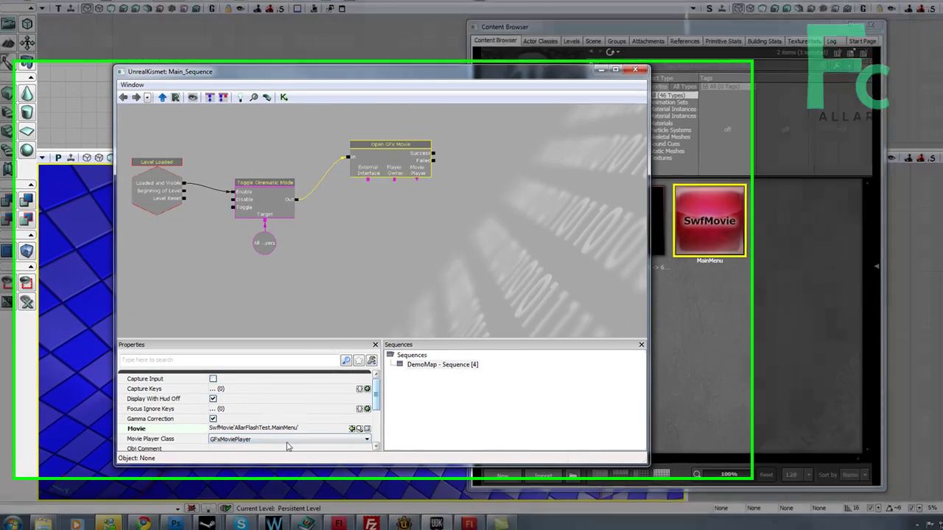
- Set the Open GFx Movie action's Movie Player Class to FCGFxUIFrontEnd_MainMenu and save the DemoMap level
click(280, 440)
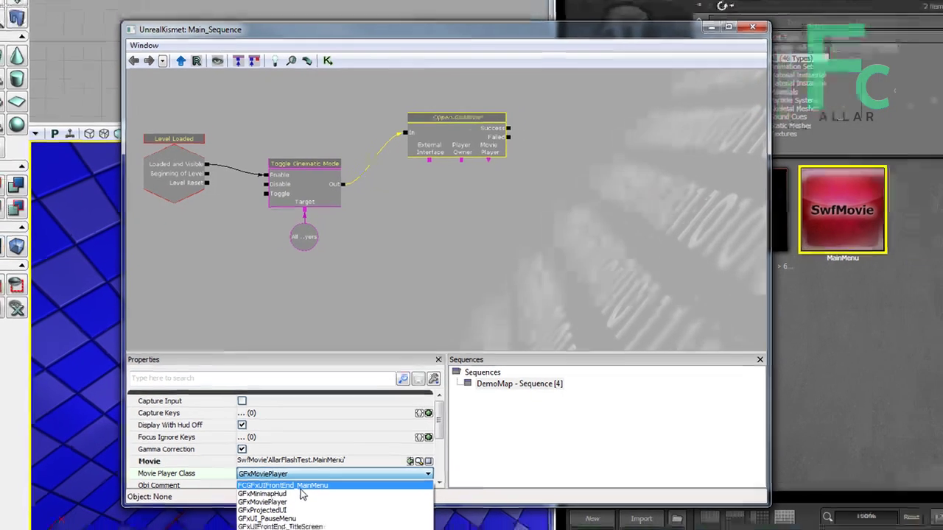
click(317, 498)
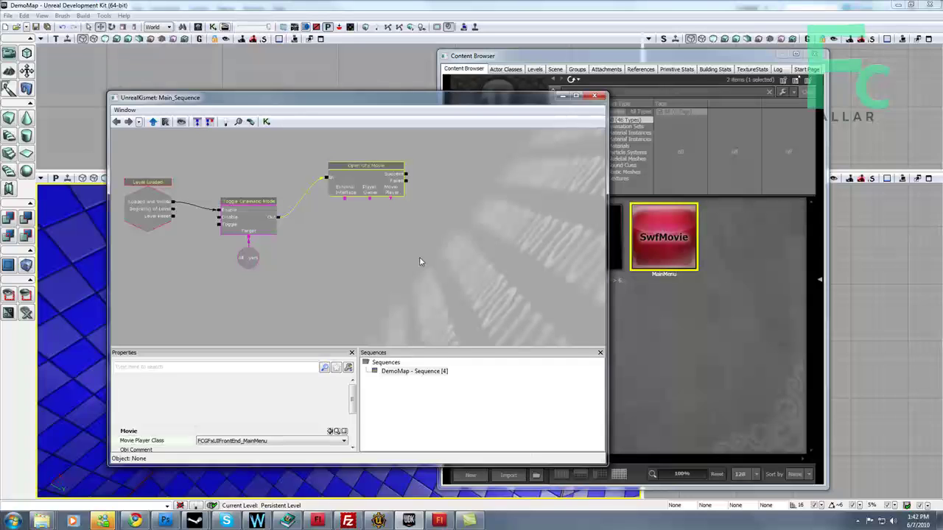
click(420, 262)
click(46, 27)
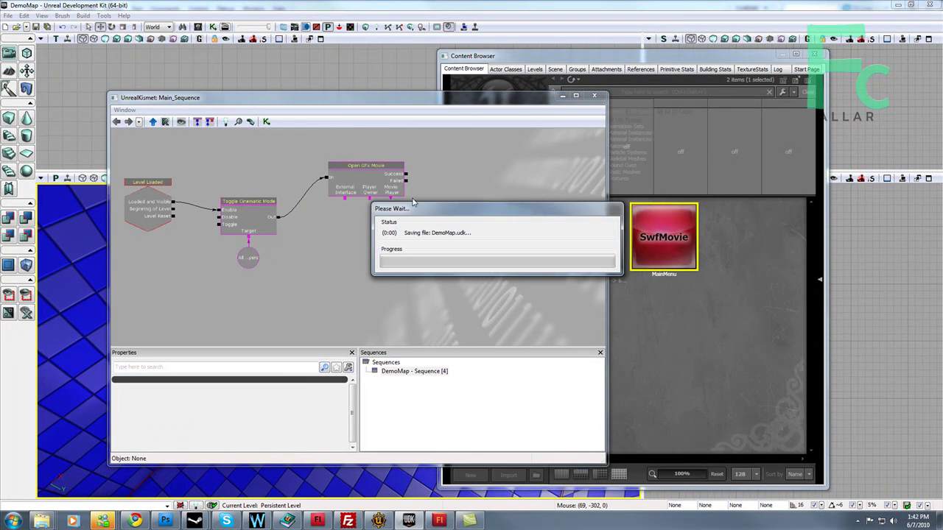
- Choose the CameraActor class from Actor Classes, close Kismet, and add a camera actor on the floor of the room
click(508, 70)
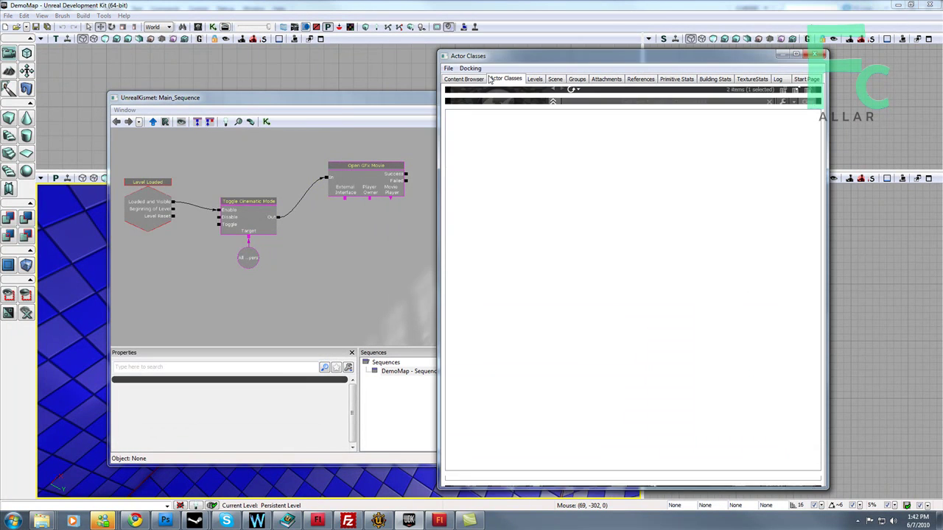
click(385, 99)
click(594, 96)
right_click(288, 376)
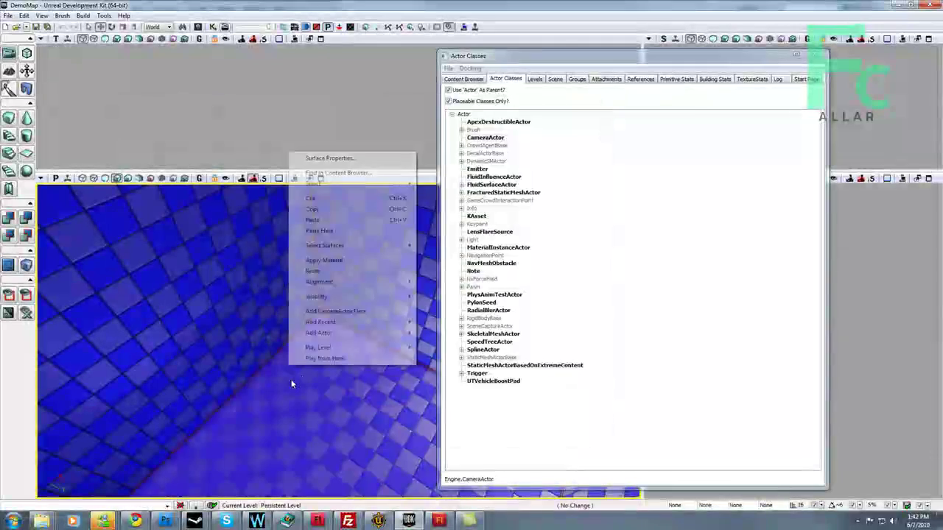
click(340, 315)
click(813, 55)
- Switch to the translate widget, raise the camera actor above the floor, and move it sideways along the room
right_drag(545, 265, 427, 269)
right_drag(331, 273, 396, 277)
key(space)
key(space)
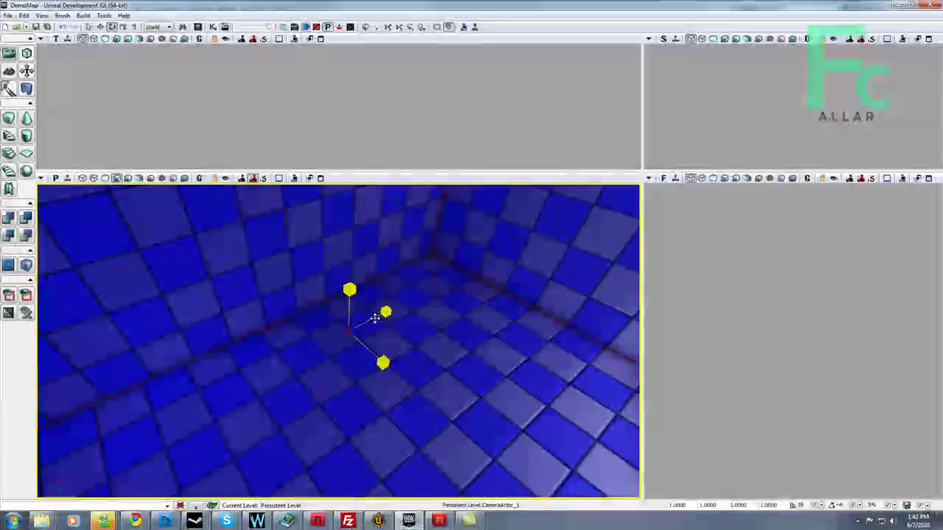
key(space)
drag(349, 302, 349, 203)
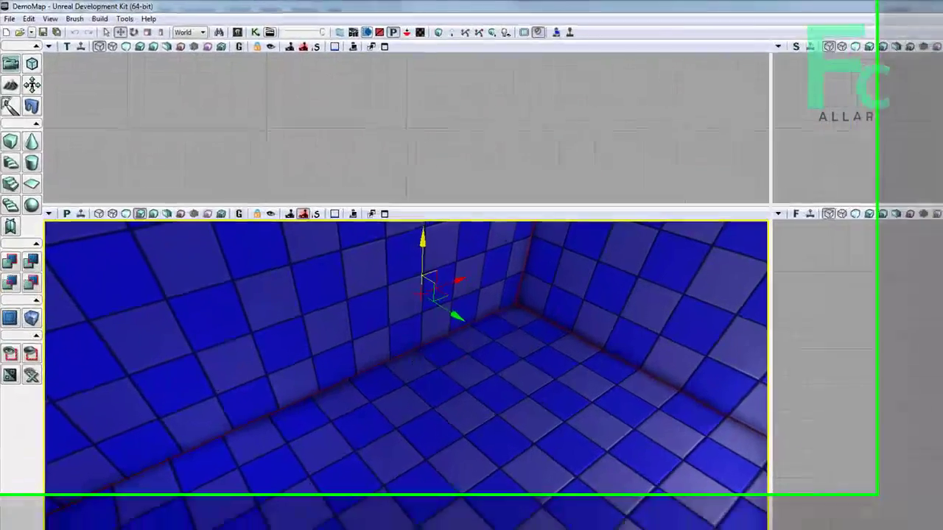
drag(494, 341, 666, 448)
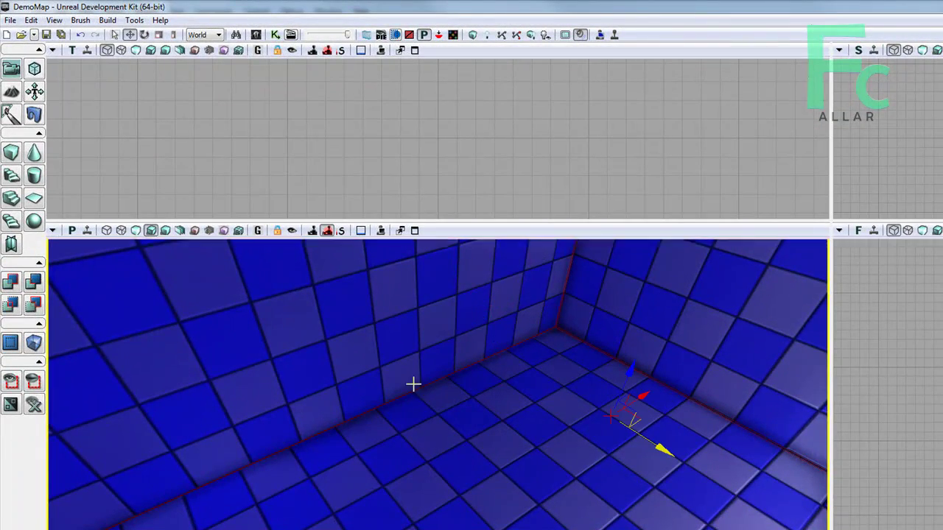
right_drag(413, 383, 534, 387)
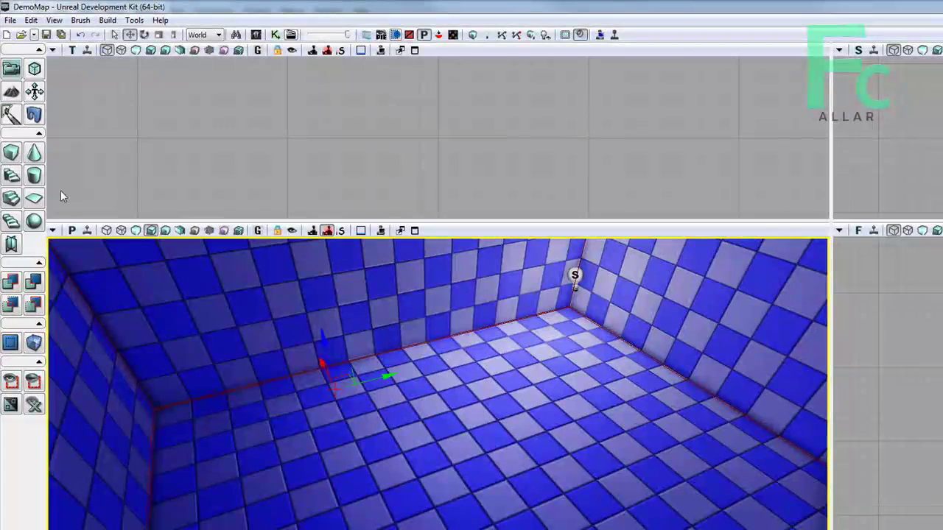
- Reset the perspective viewport's show flags to their defaults
click(51, 232)
mouse_move(221, 238)
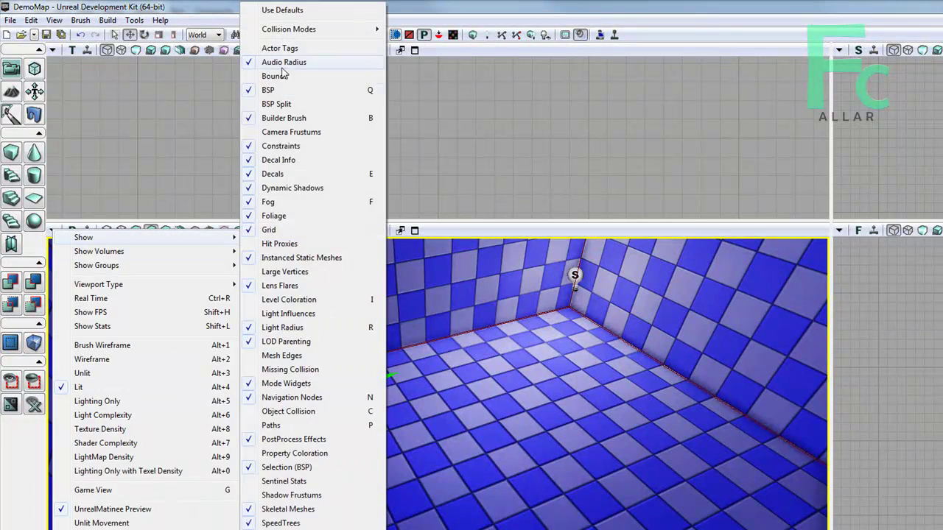
click(279, 15)
mouse_move(408, 394)
right_down()
mouse_move(346, 383)
mouse_move(412, 387)
mouse_move(398, 379)
right_up()
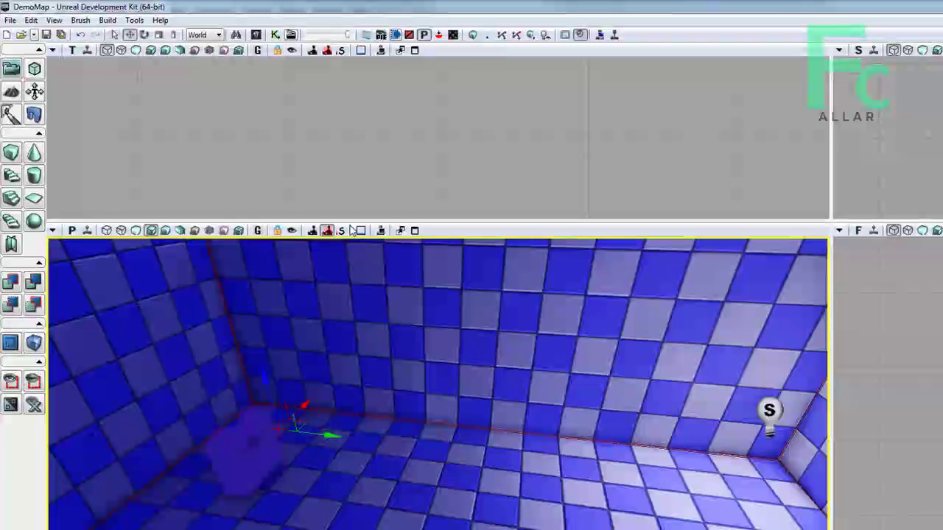
- Lock the selected camera actor to the perspective view, aim it down into a corner of the room, and unlock it
click(292, 230)
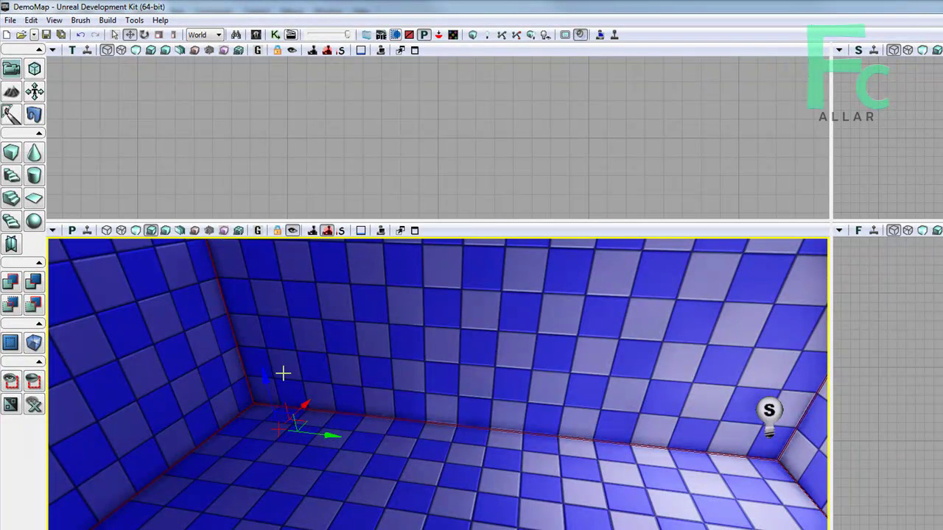
click(279, 456)
right_drag(364, 435, 368, 453)
key(Up)
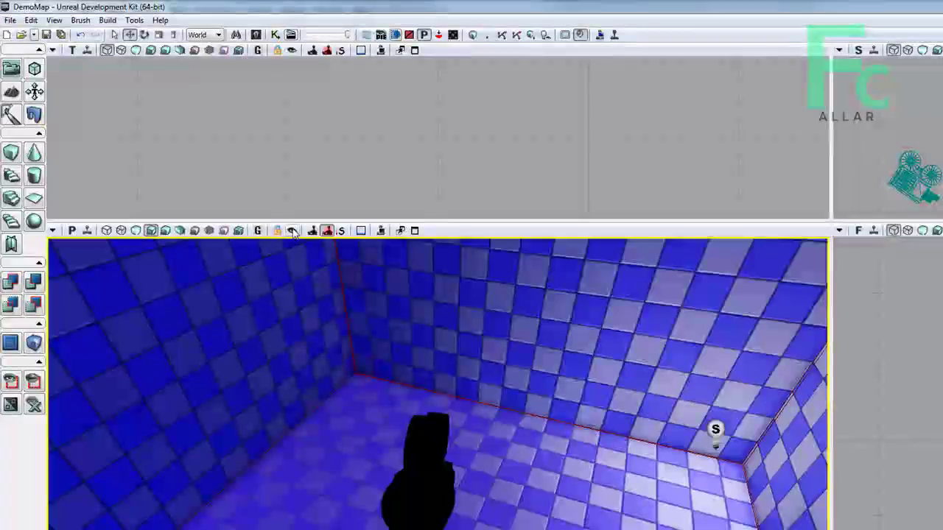
click(434, 490)
right_drag(492, 427, 440, 73)
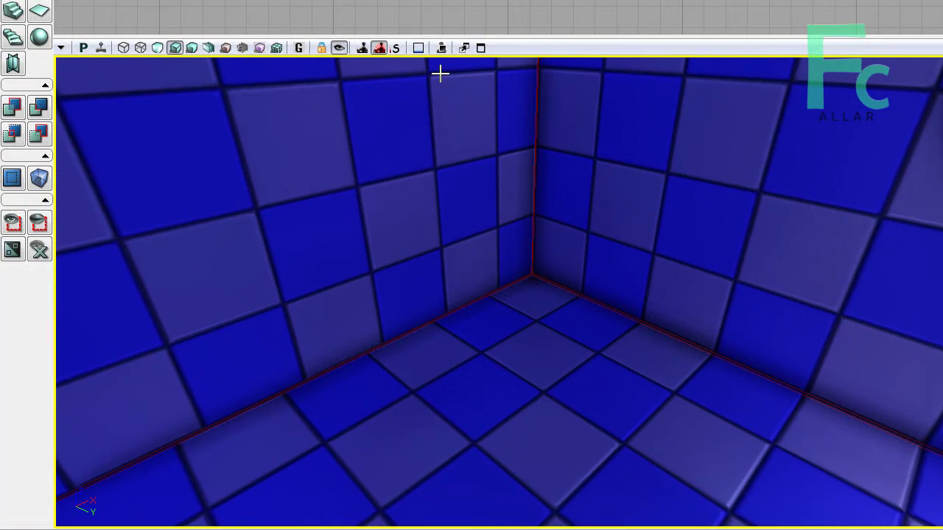
click(342, 52)
right_drag(354, 133, 346, 104)
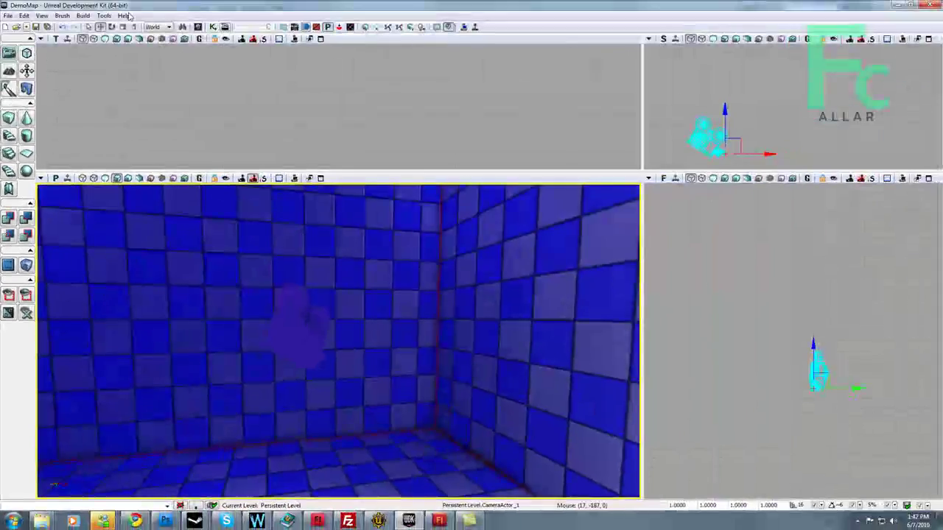
- Reopen Kismet, add a Camera Helper action, and place it below the Open GFx Movie action
click(199, 28)
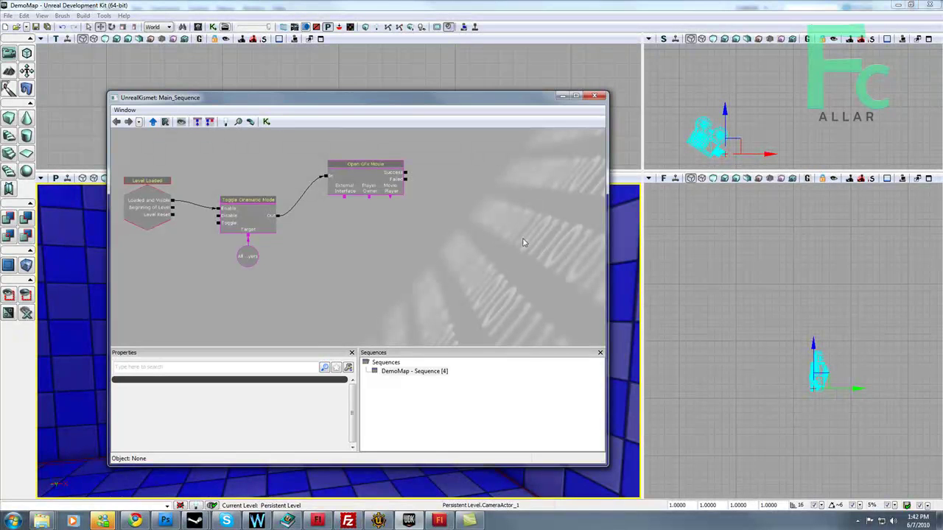
right_click(404, 259)
mouse_move(471, 252)
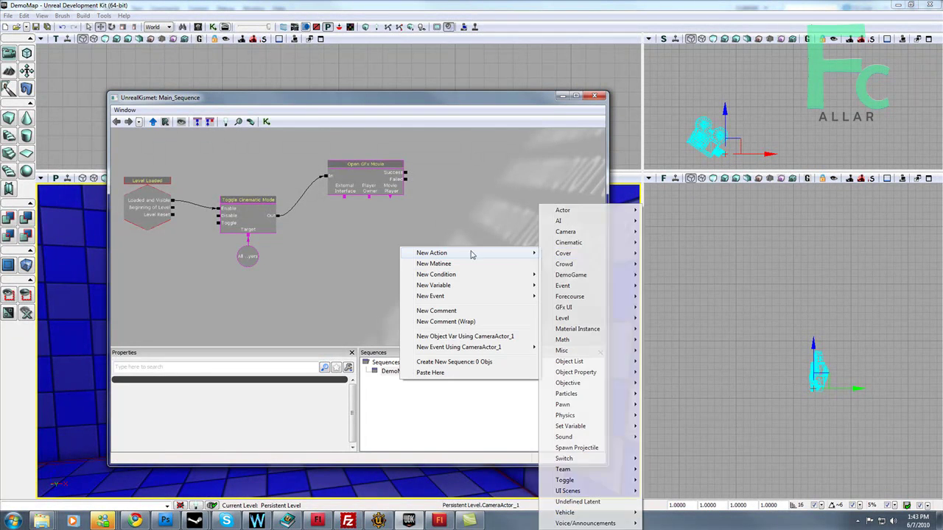
mouse_move(590, 298)
click(674, 297)
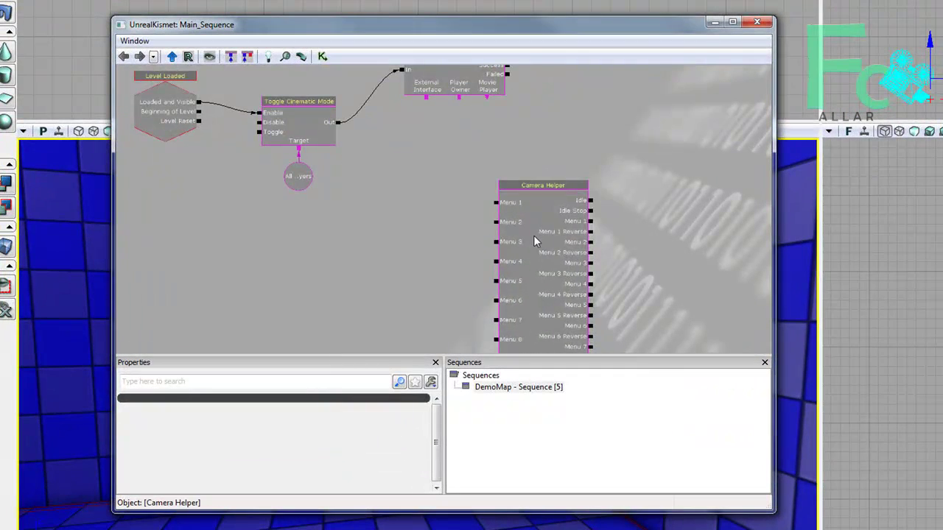
ctrl+drag(552, 239, 569, 182)
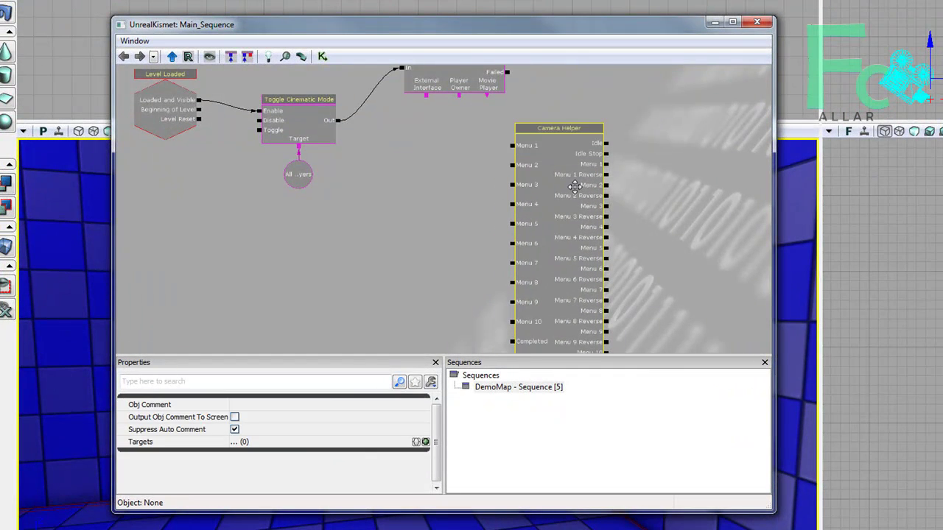
- Add a GFx UI FsCommand event between Toggle Cinematic Mode and Camera Helper
click(378, 244)
right_click(383, 183)
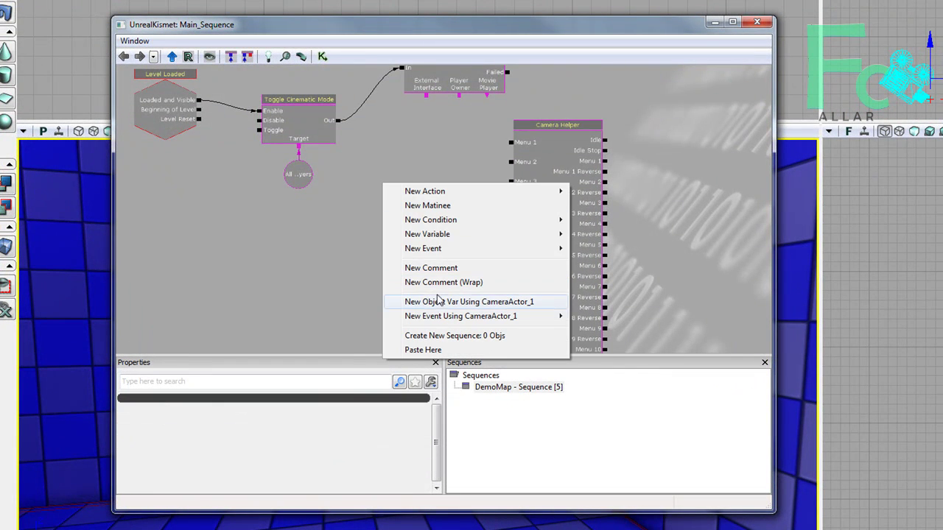
mouse_move(438, 248)
mouse_move(600, 306)
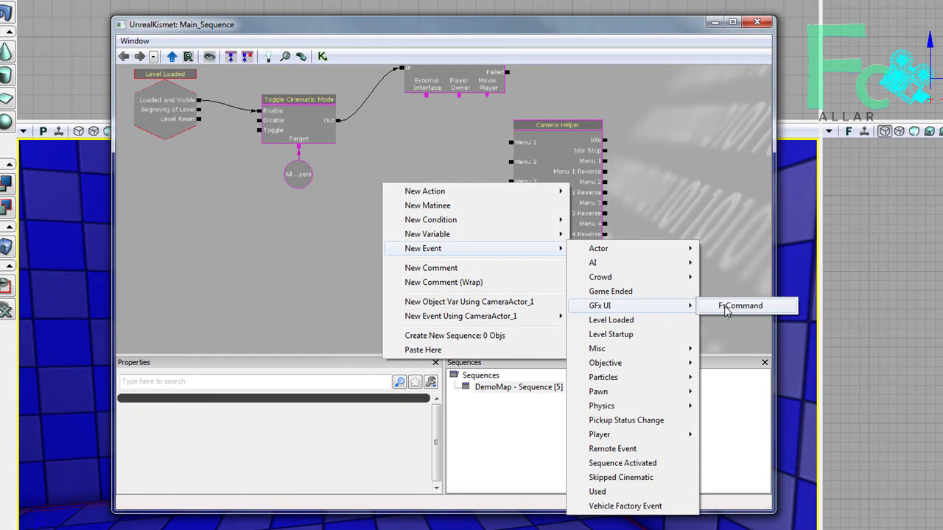
click(726, 311)
- Set the FsCommand event's FSCommand and Obj Comment to MainMenu
click(270, 430)
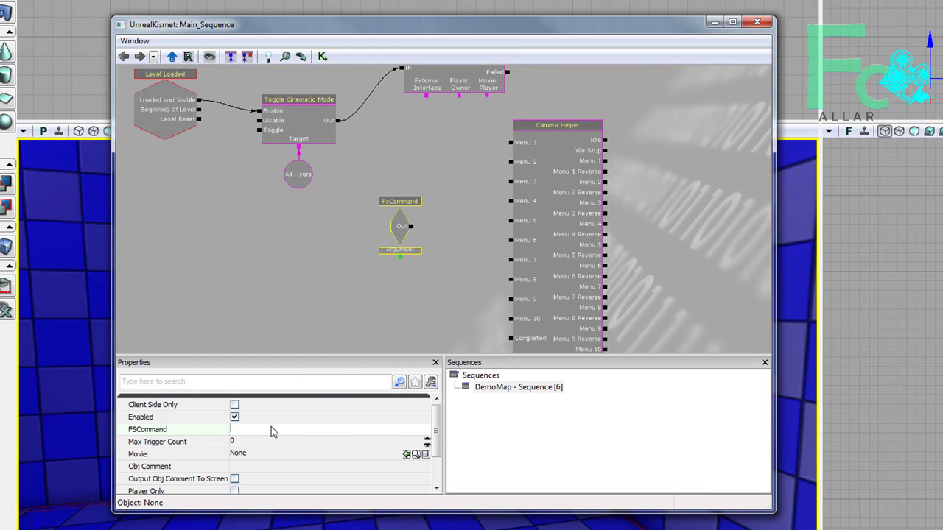
key(Tab)
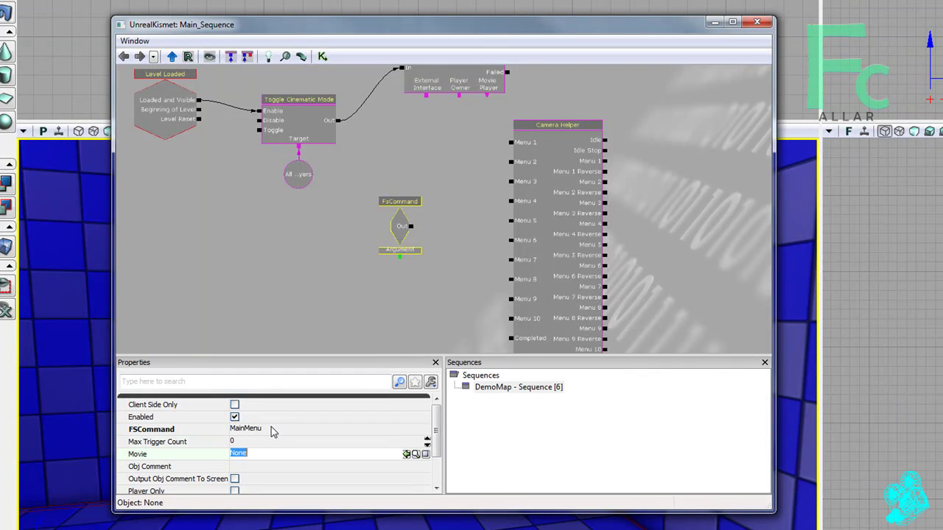
key(Tab)
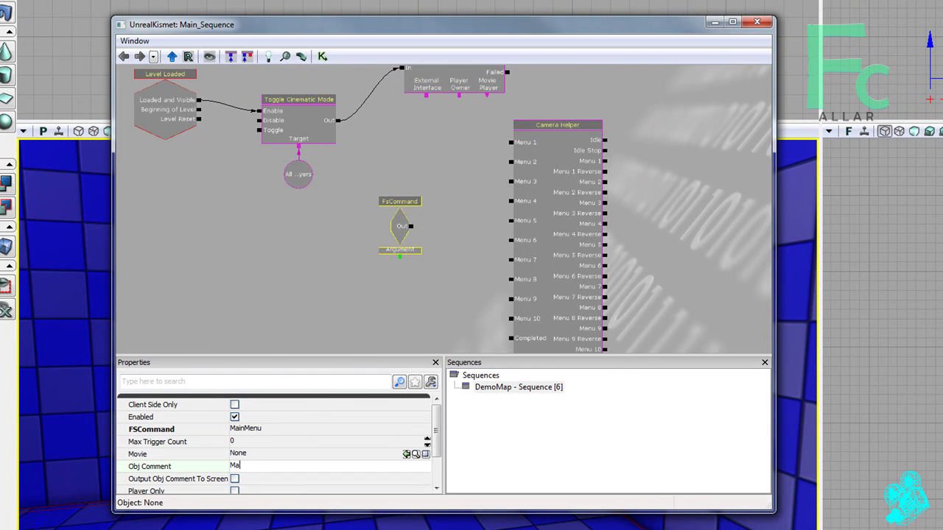
key(Return)
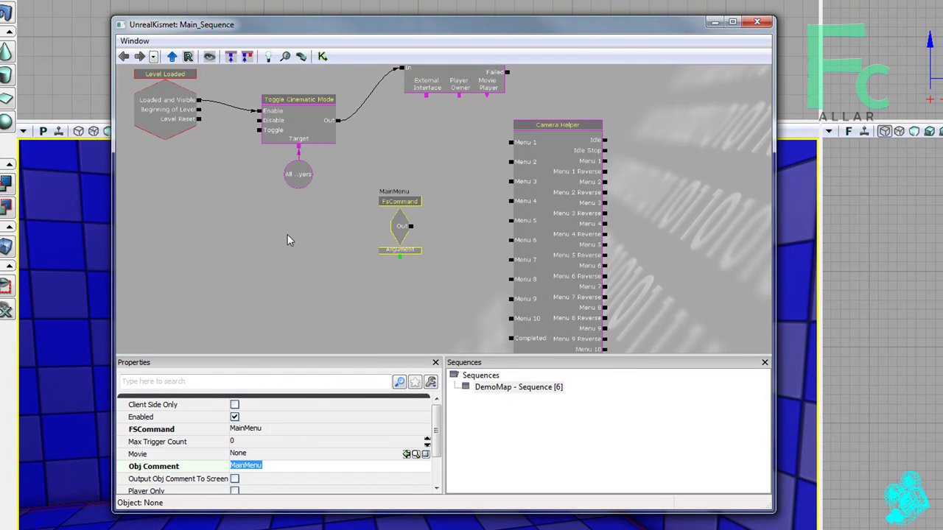
- Link the Out of both the MainMenu FsCommand event and Toggle Cinematic Mode to Camera Helper's Menu 1
click(414, 226)
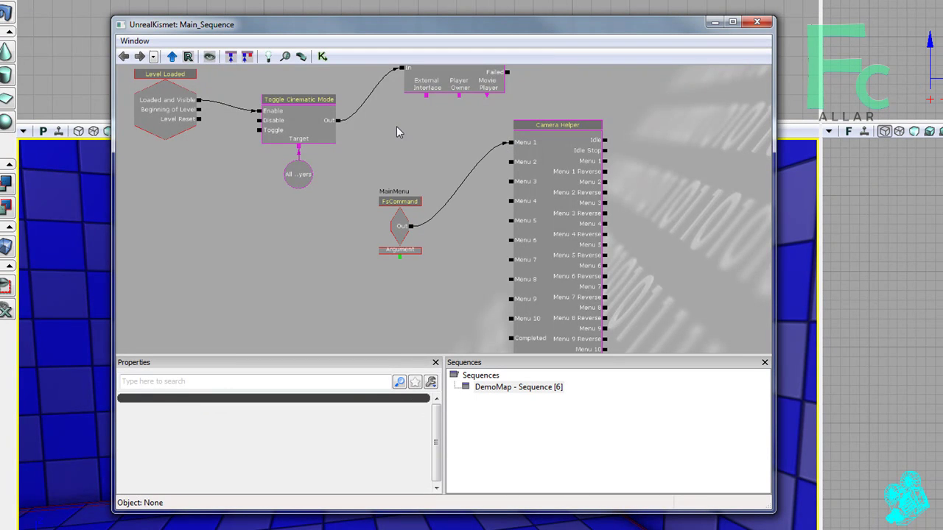
drag(337, 121, 514, 145)
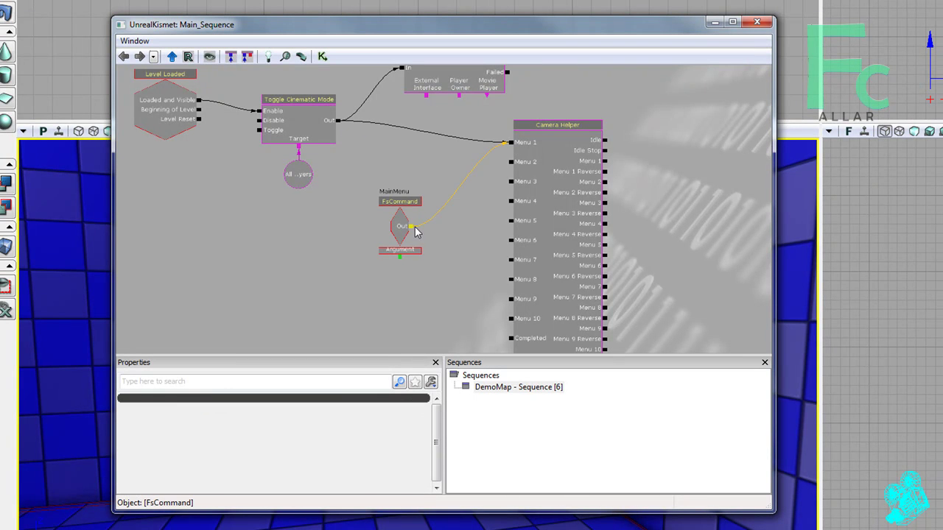
drag(400, 245, 393, 223)
- Assign the MainMenu SwfMovie from the AllarFlashTest package as the Movie of the MainMenu FsCommand event
click(391, 206)
click(394, 206)
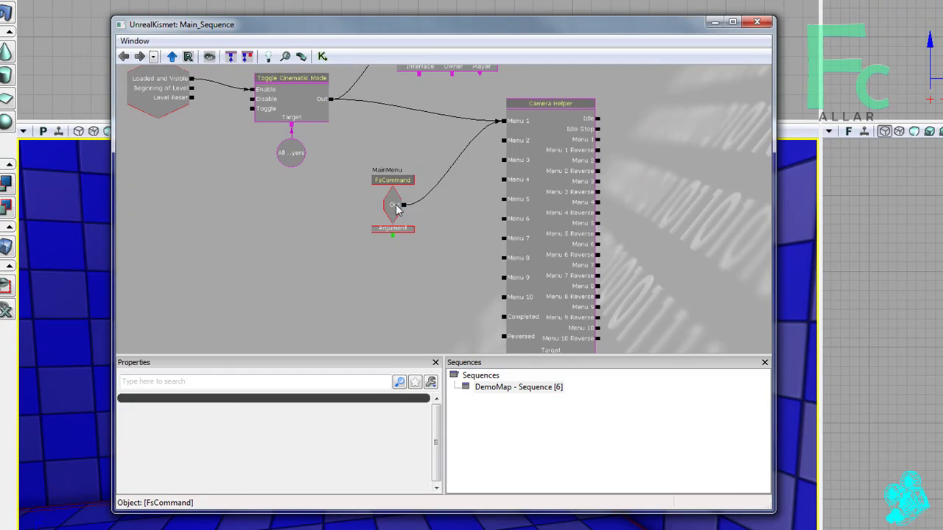
click(391, 206)
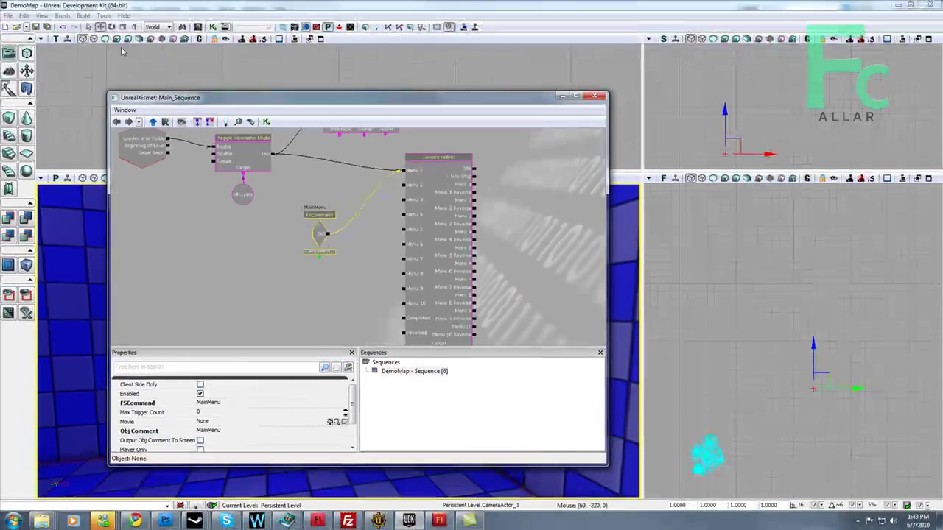
click(42, 16)
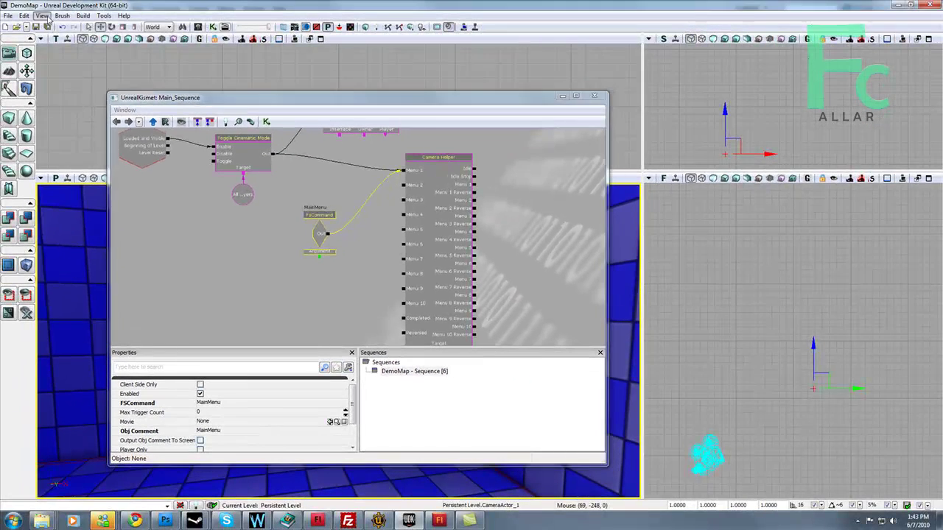
mouse_move(55, 28)
click(188, 27)
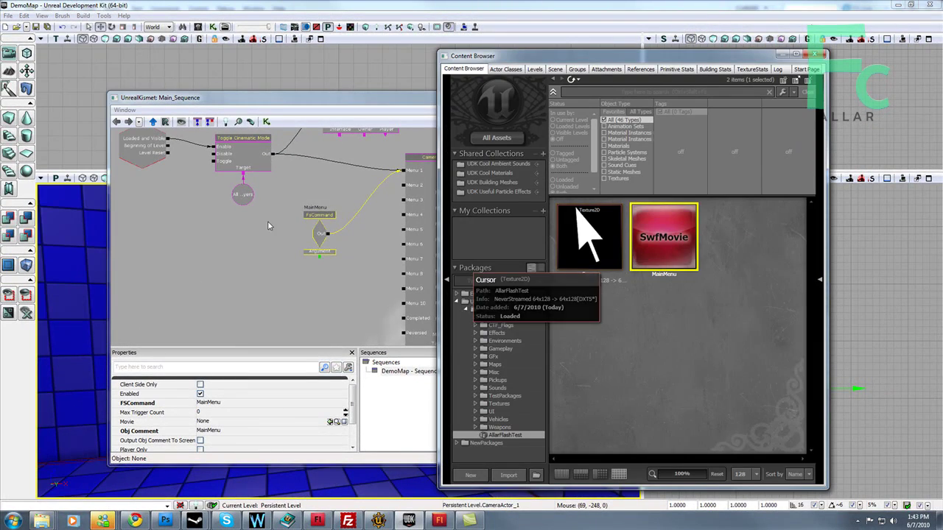
click(329, 422)
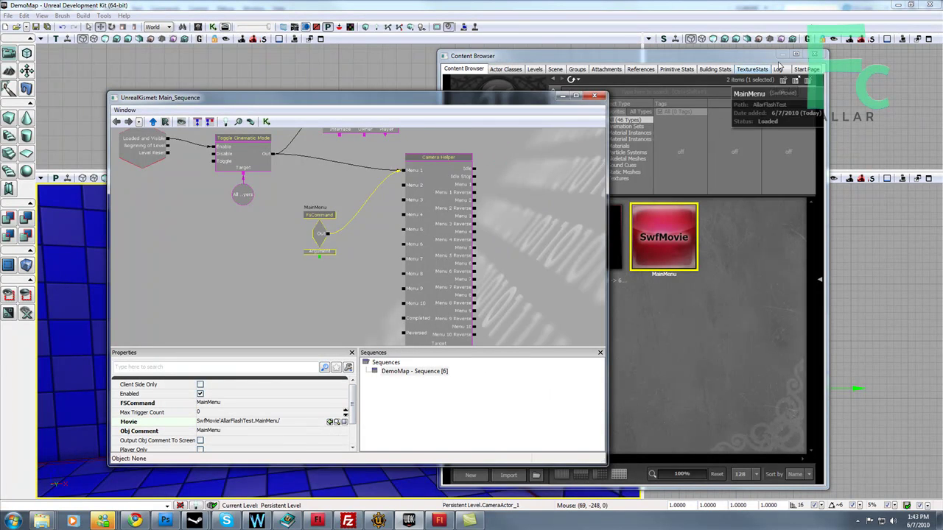
click(814, 55)
- Duplicate the MainMenu FsCommand event and place the copy directly below the original
click(311, 229)
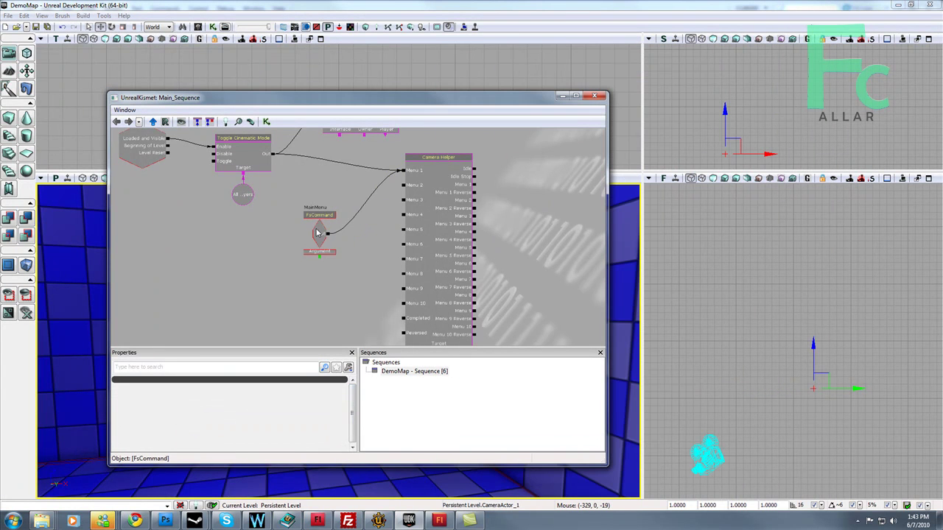
click(318, 232)
key(ctrl+c)
key(ctrl+v)
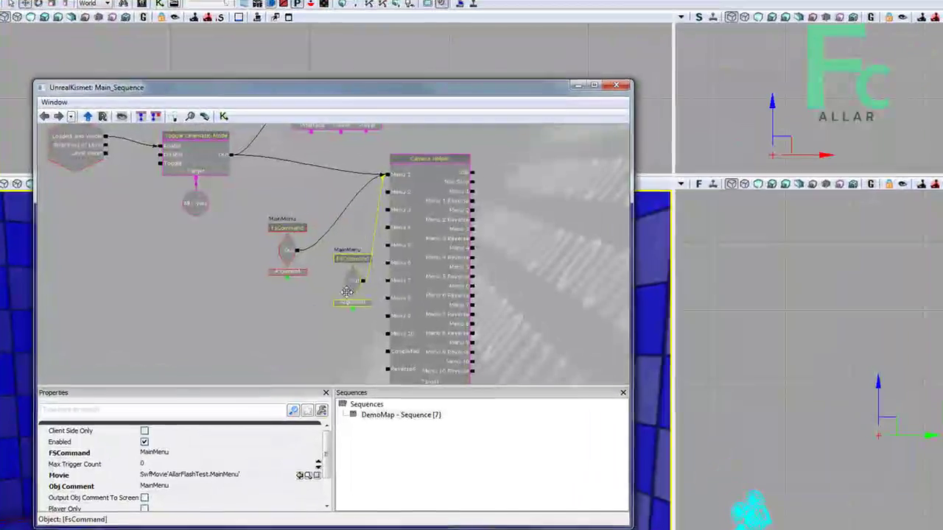
drag(347, 292, 282, 324)
- Set the copied event's FSCommand and Obj Comment to Settings
click(196, 453)
text(S)
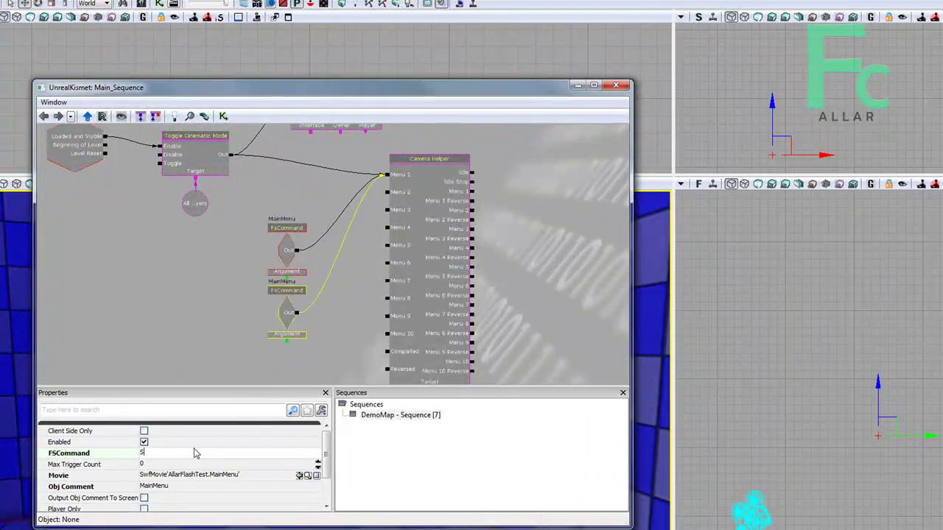
text(ettings)
key(Return)
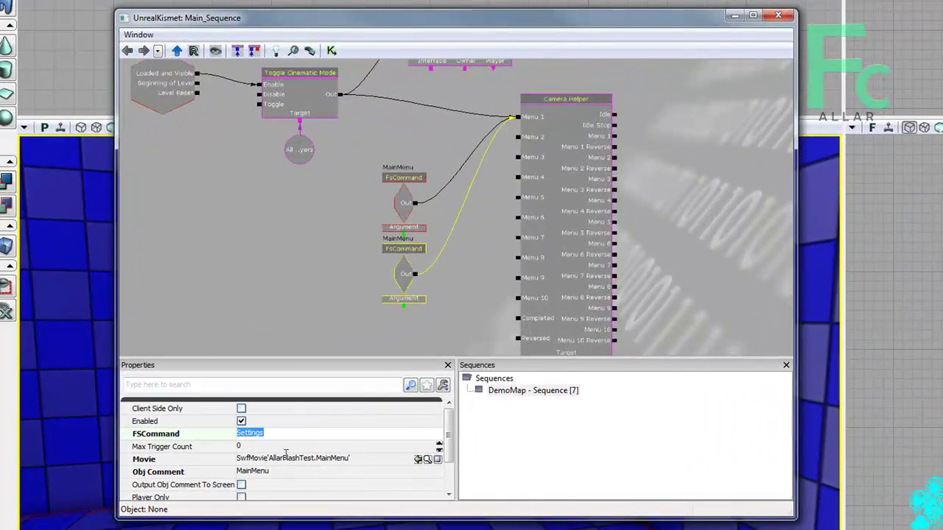
click(284, 474)
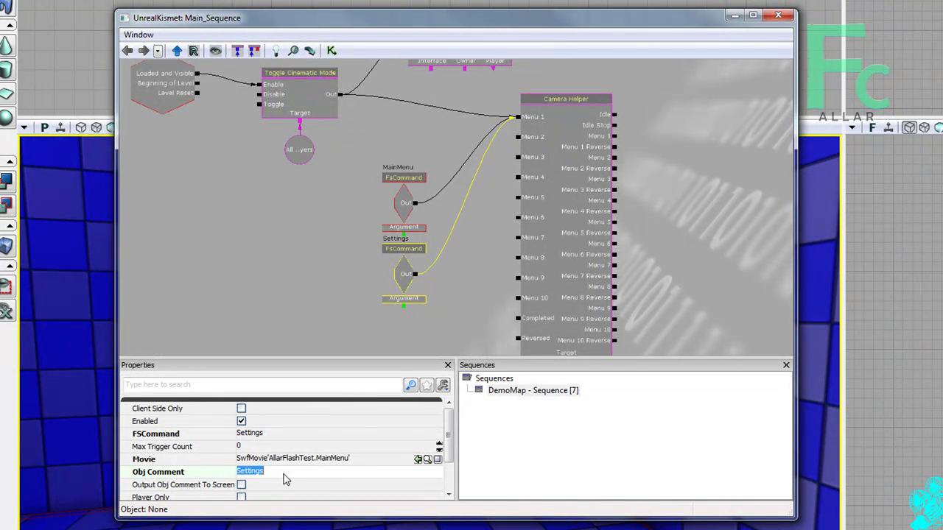
- Break the Settings FsCommand event's link to Camera Helper's Menu 1 and link its Out to Menu 2
drag(416, 275, 519, 138)
right_click(518, 116)
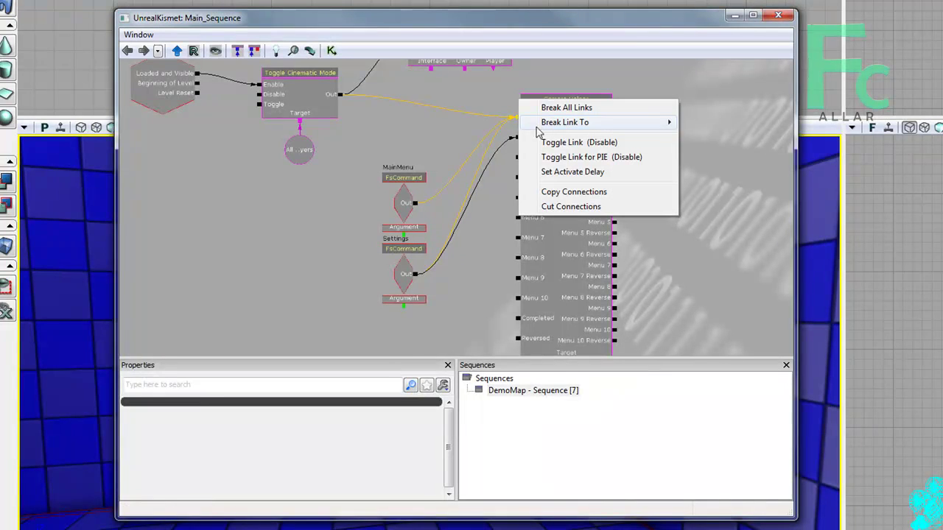
mouse_move(542, 130)
click(748, 151)
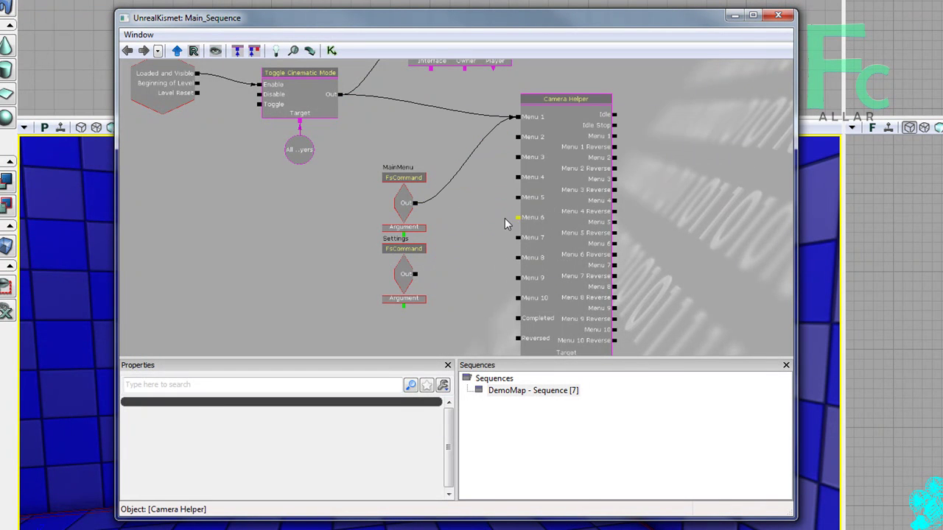
right_click(517, 121)
mouse_move(590, 130)
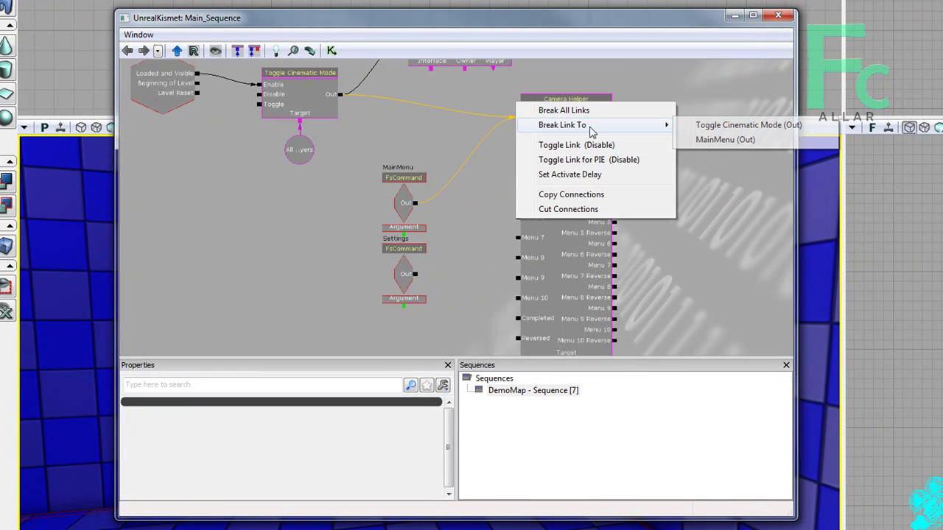
click(476, 196)
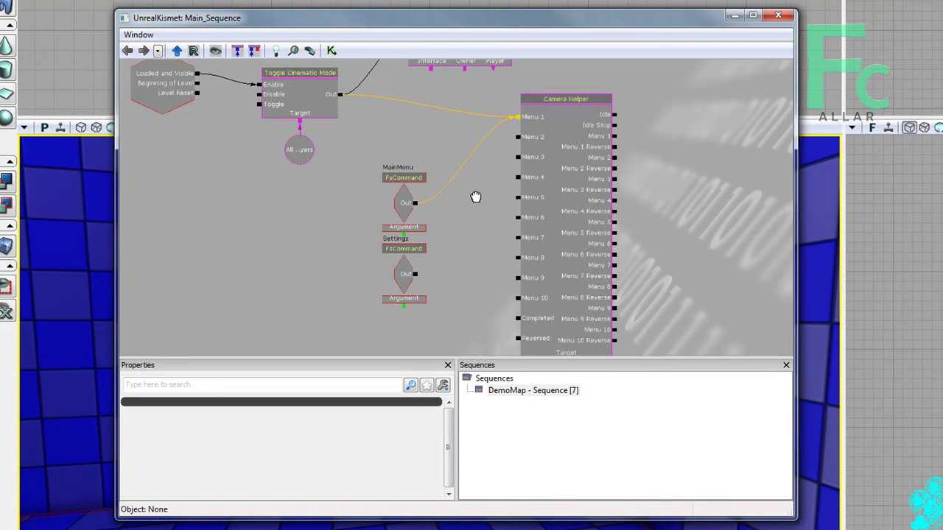
drag(415, 275, 518, 141)
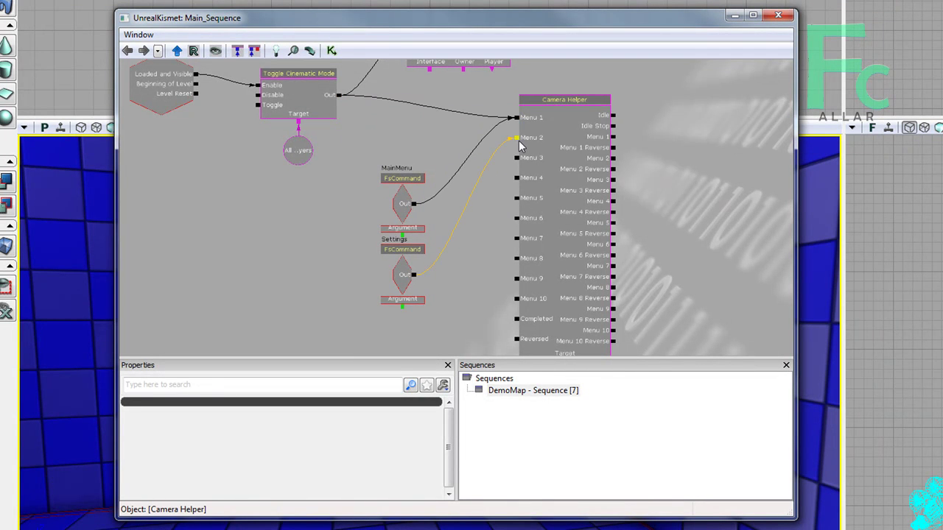
- Add a new Matinee beside Camera Helper and position it with its Matinee Data variable directly beneath
drag(647, 195, 524, 277)
scroll(531, 240, down, 1)
drag(532, 234, 479, 207)
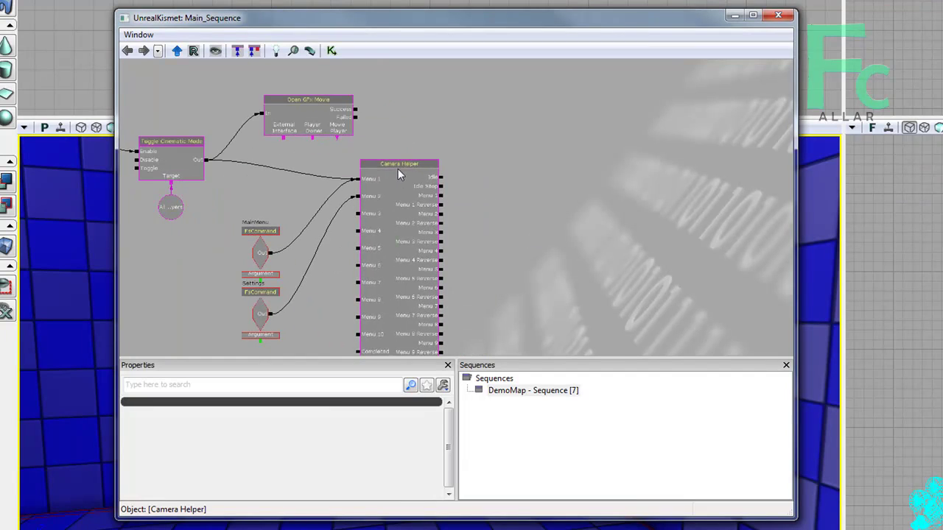
scroll(423, 173, up, 1)
right_click(556, 191)
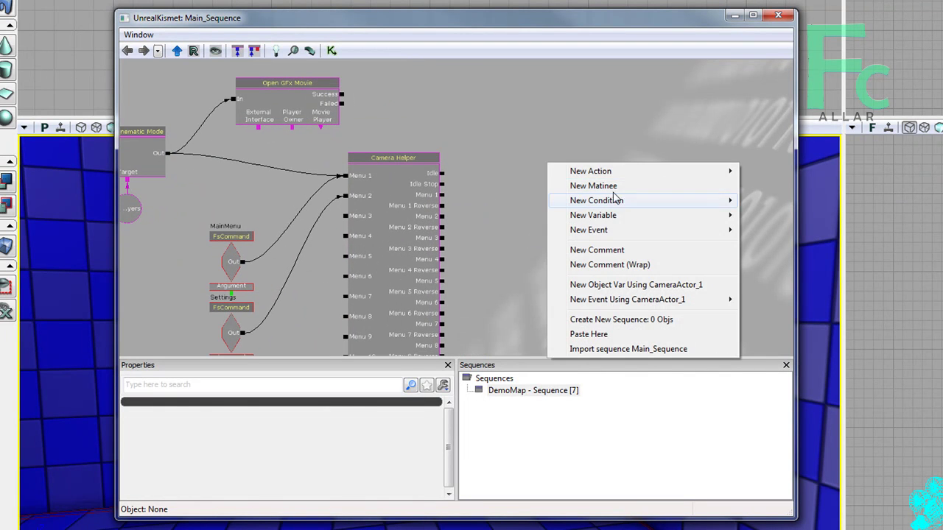
click(589, 185)
ctrl+drag(587, 208, 583, 103)
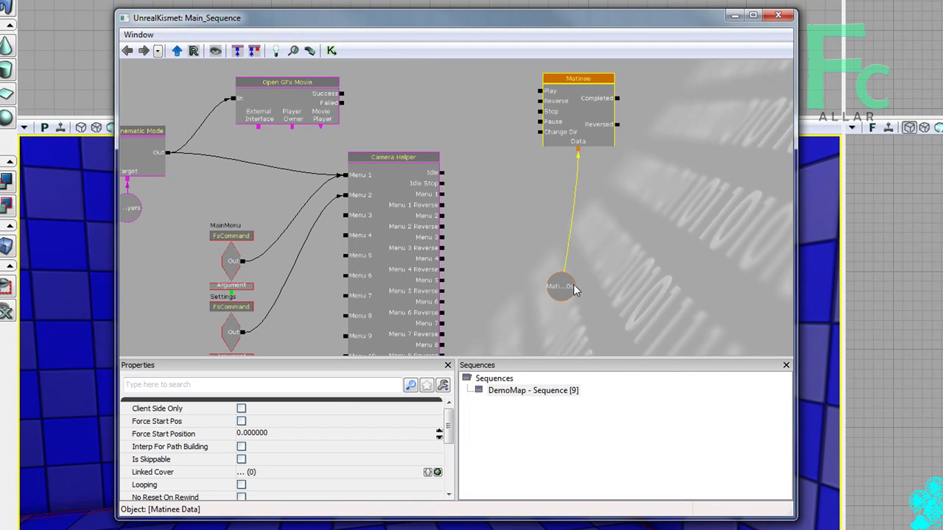
click(569, 287)
ctrl+drag(565, 286, 586, 196)
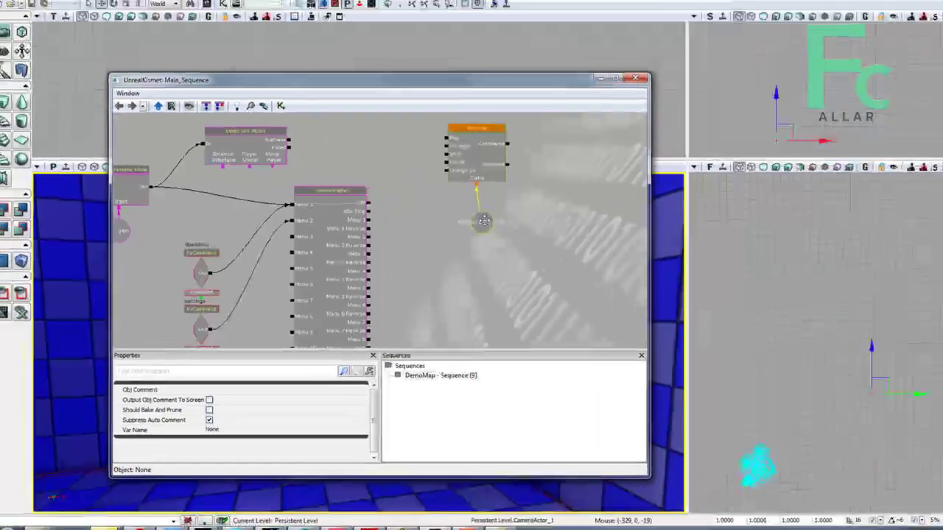
- Open the new Matinee with the camera actor selected and add a camera group named NewCameraGroup plus a director group
drag(371, 89, 639, 95)
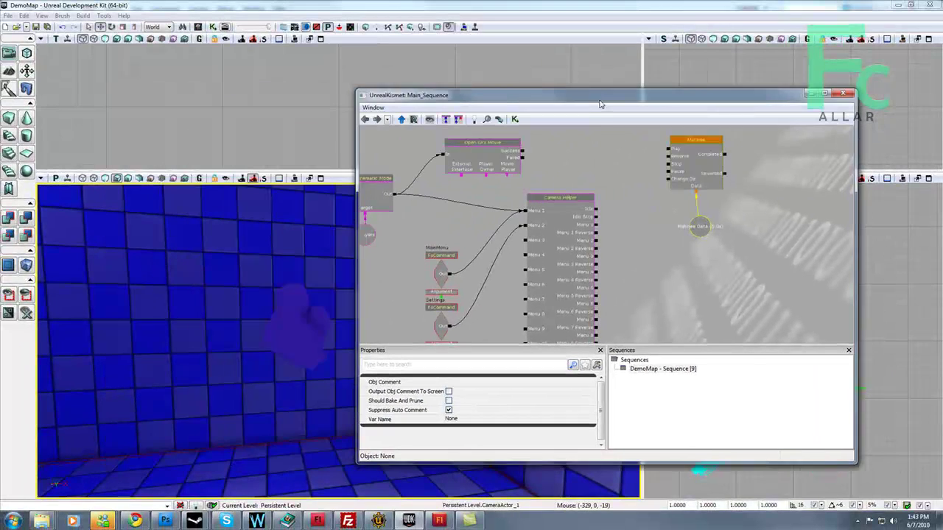
click(294, 320)
drag(578, 99, 366, 101)
click(474, 186)
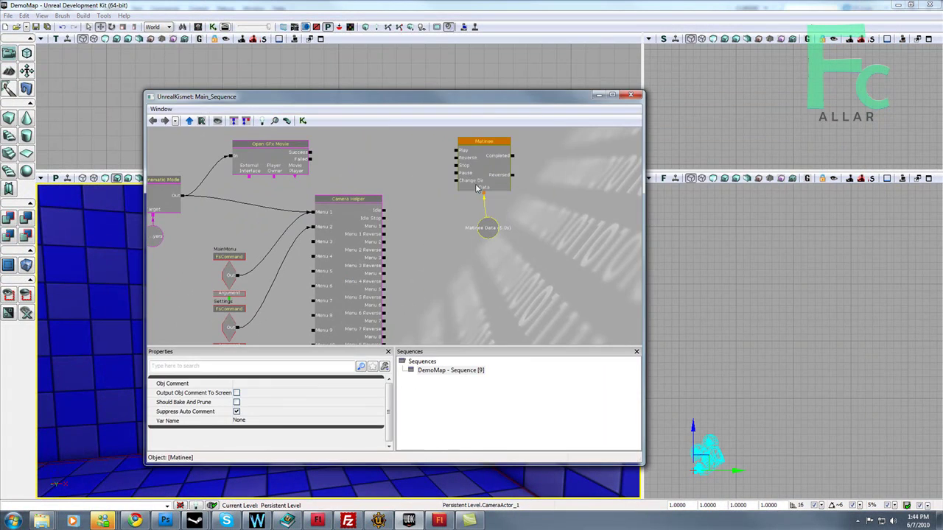
double_click(457, 147)
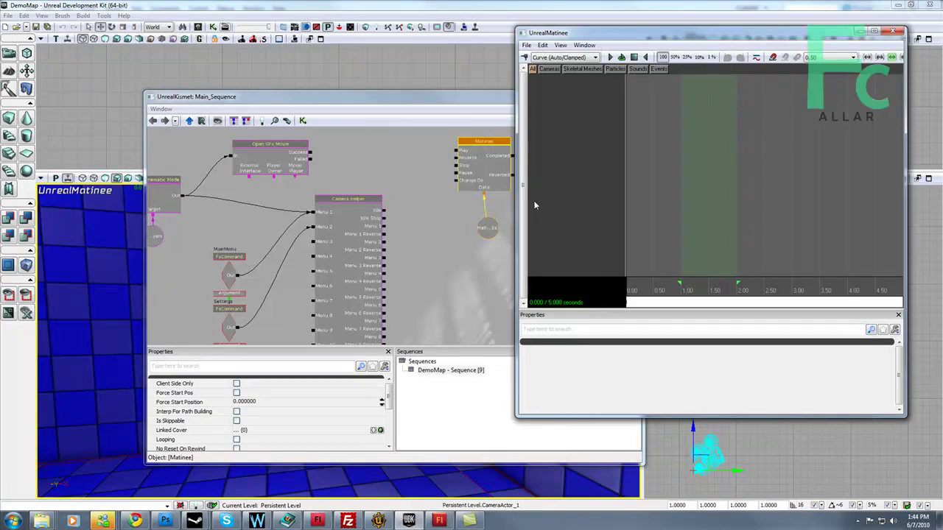
right_click(534, 190)
click(578, 234)
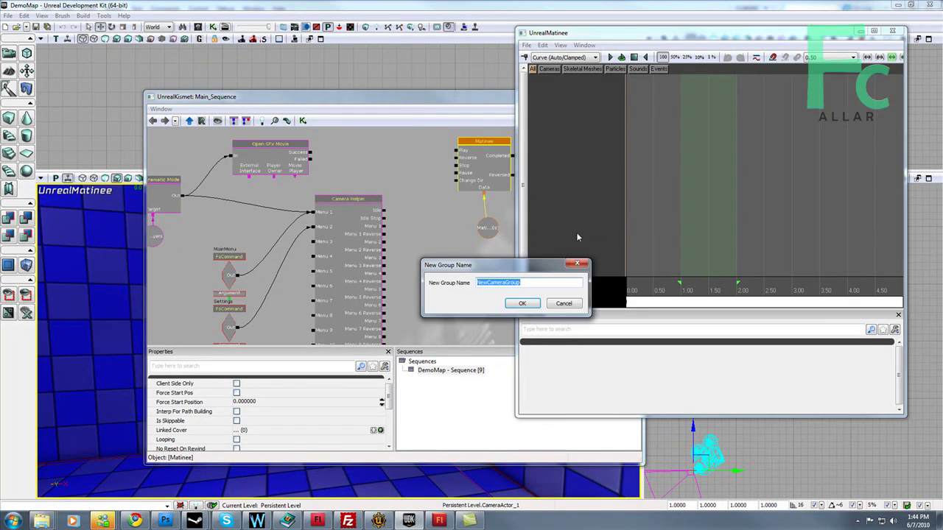
key(Return)
click(592, 338)
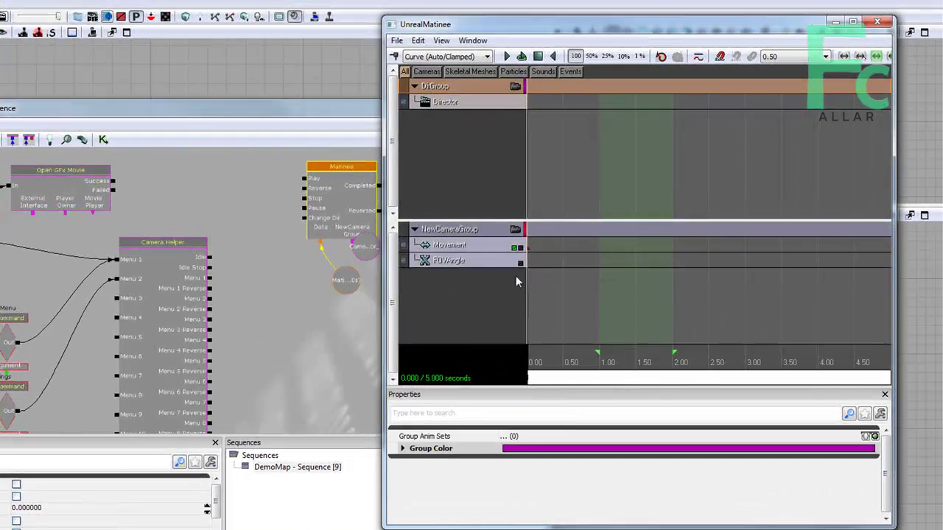
- Key a cut to NewCameraGroup at 0.00 s on the Director track and close the Matinee editor
click(463, 105)
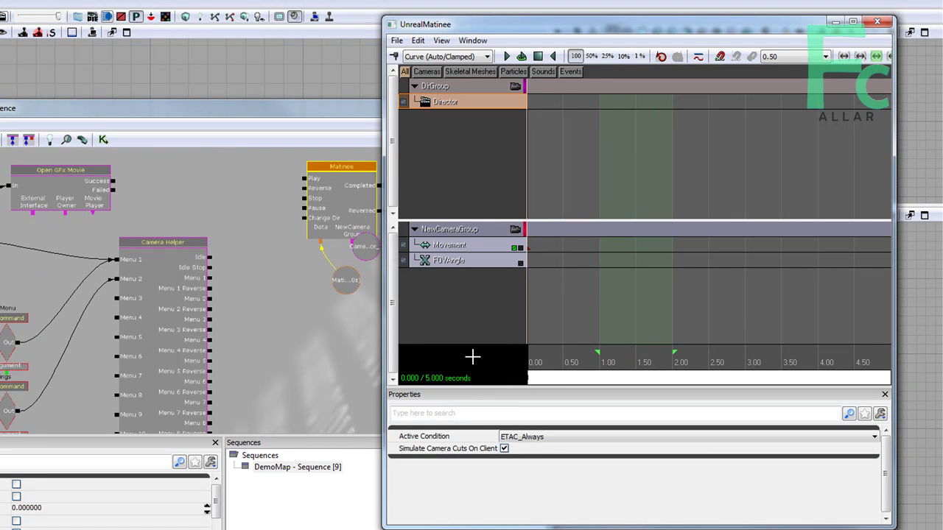
key(Return)
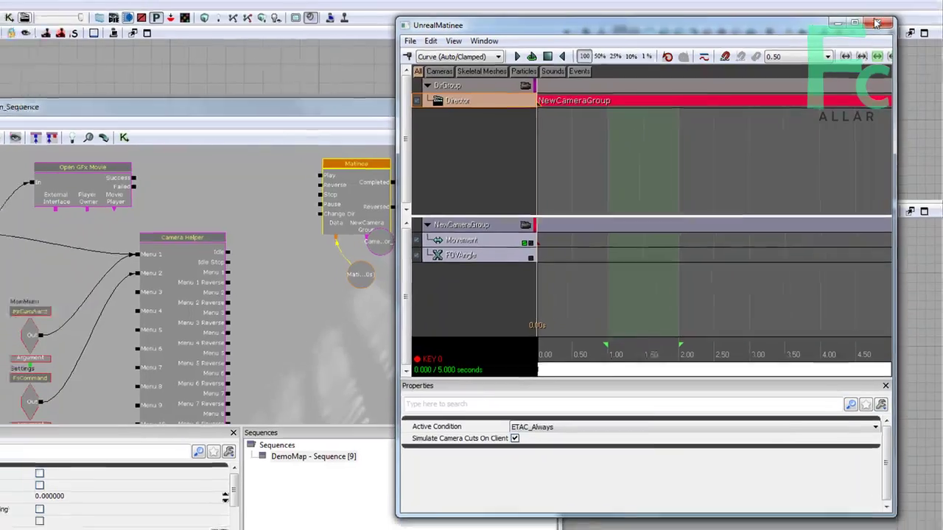
click(877, 22)
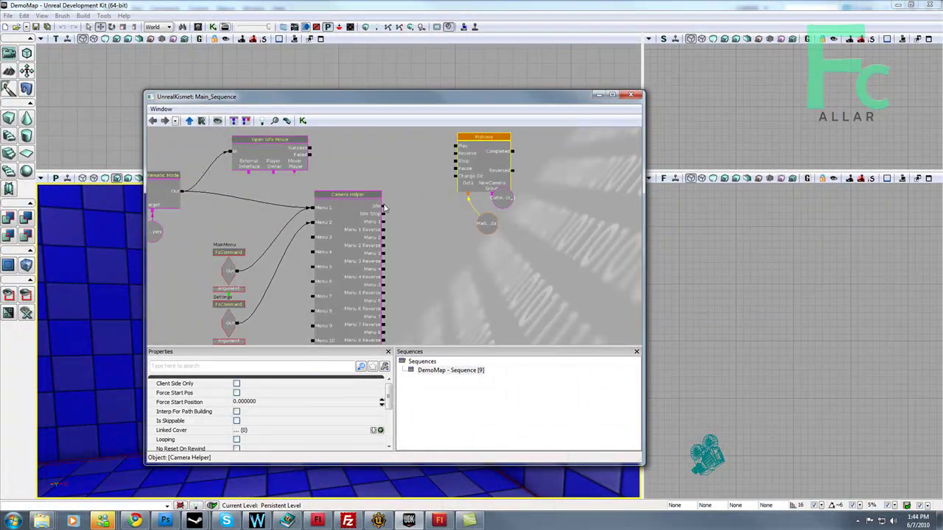
- Link Camera Helper's Idle to the Matinee's Play and Idle Stop to its Stop, and arrange the data and camera variables beneath it
drag(384, 208, 447, 186)
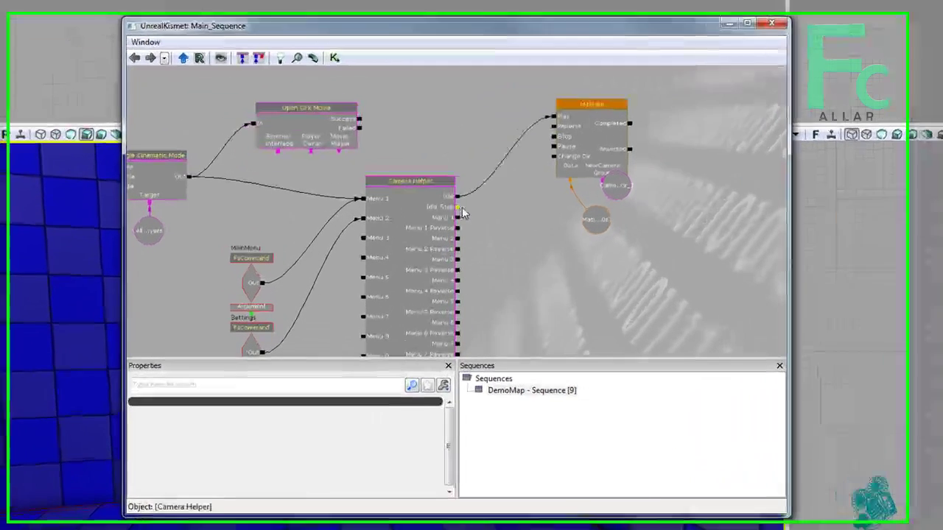
drag(394, 233, 464, 191)
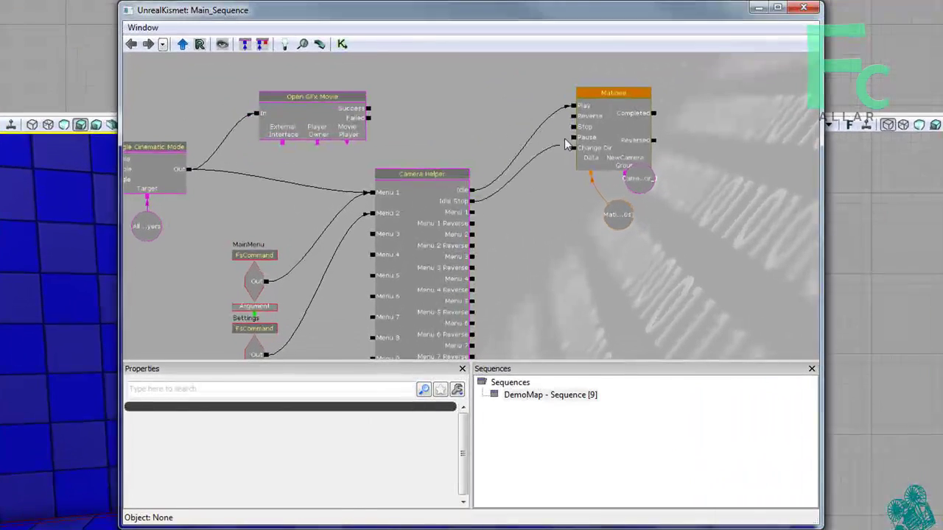
click(612, 104)
click(621, 220)
ctrl+drag(625, 221, 605, 205)
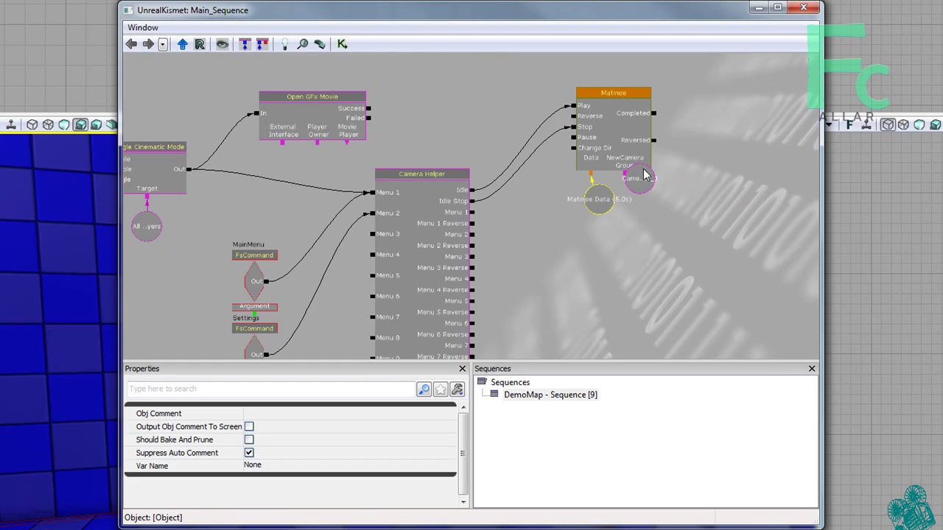
drag(643, 175, 635, 189)
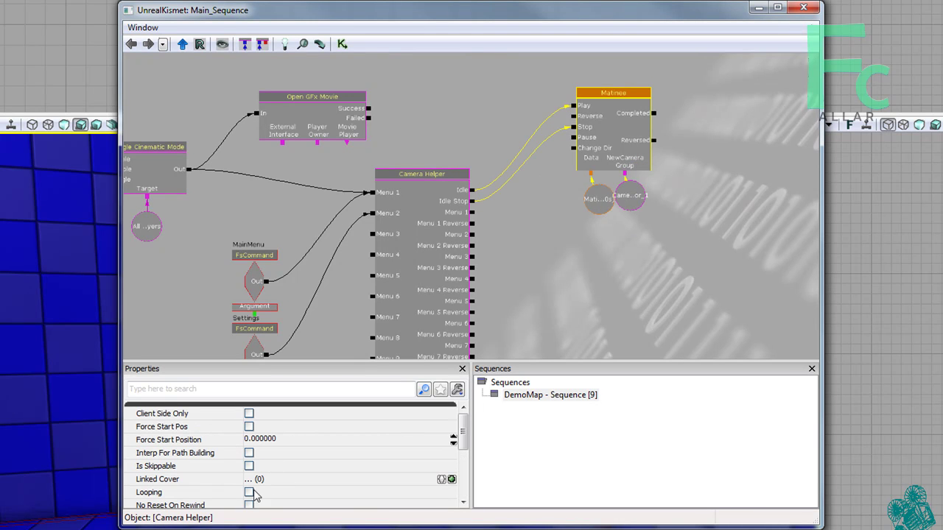
scroll(466, 432, down, 1)
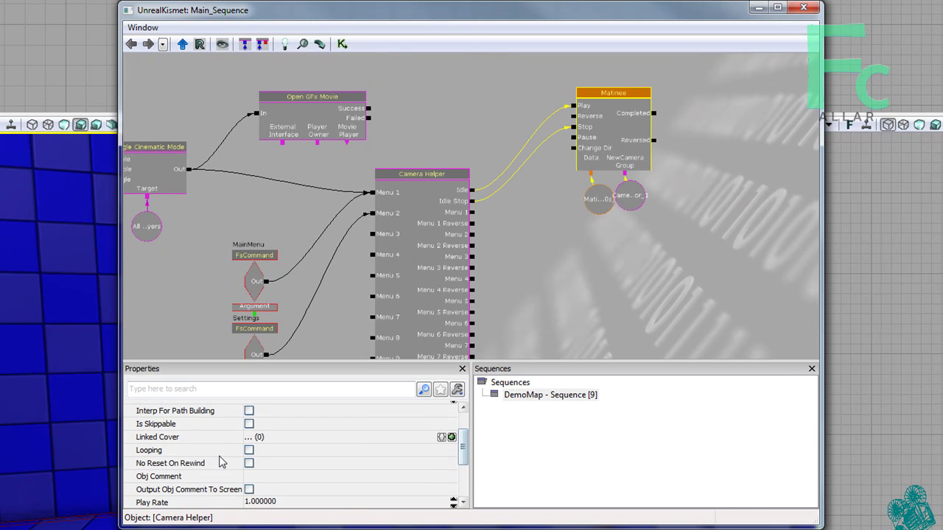
click(587, 287)
- Add a second Matinee below the first and place its Matinee Data variable beneath it
drag(573, 292, 541, 248)
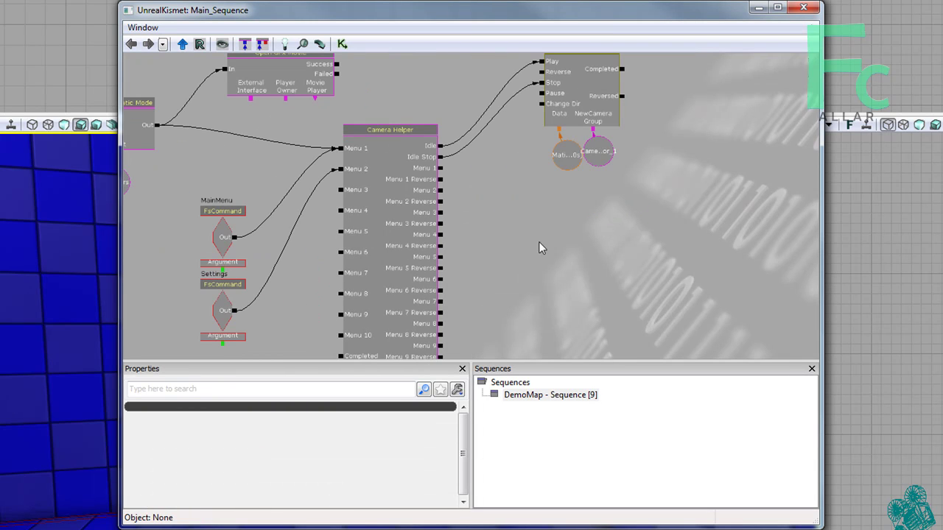
right_click(610, 242)
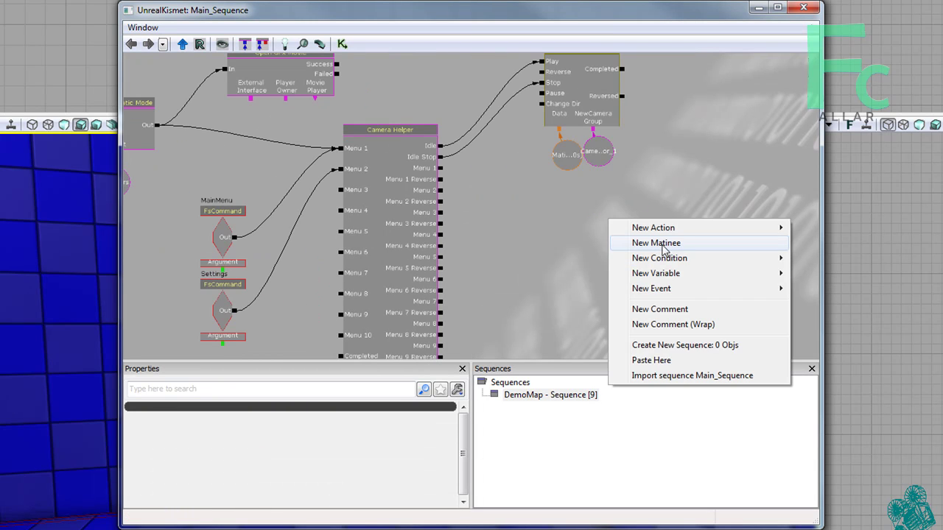
click(663, 245)
drag(637, 293, 638, 242)
drag(621, 344, 669, 312)
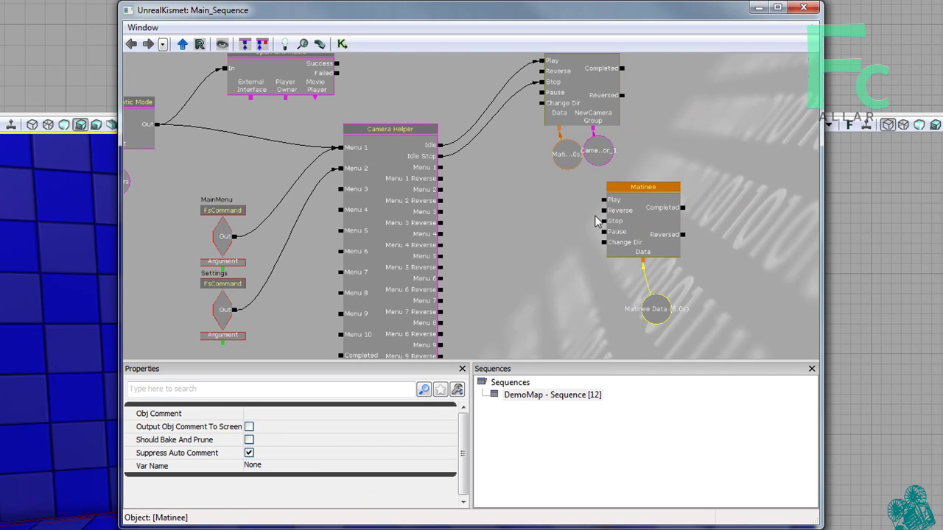
- Open the second Matinee and add a camera group named NewCameraGroup and a director group
double_click(623, 221)
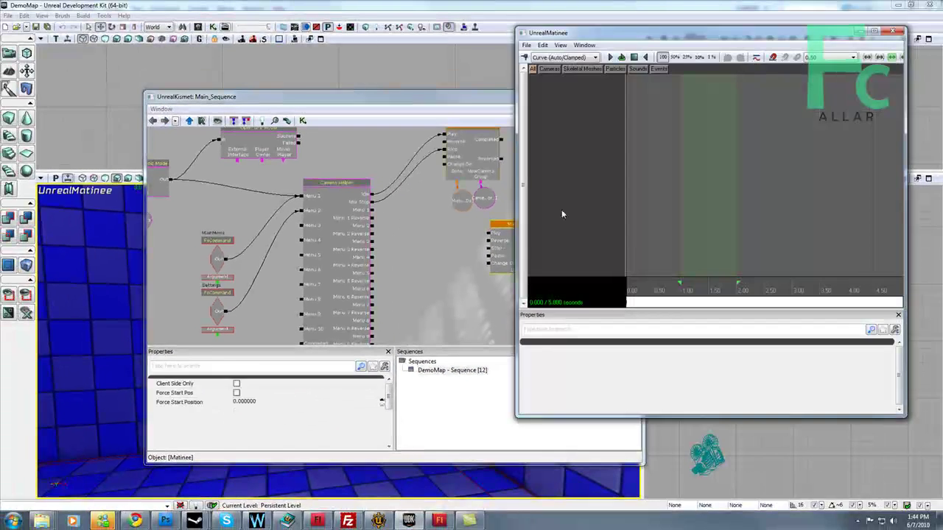
right_click(579, 159)
click(648, 207)
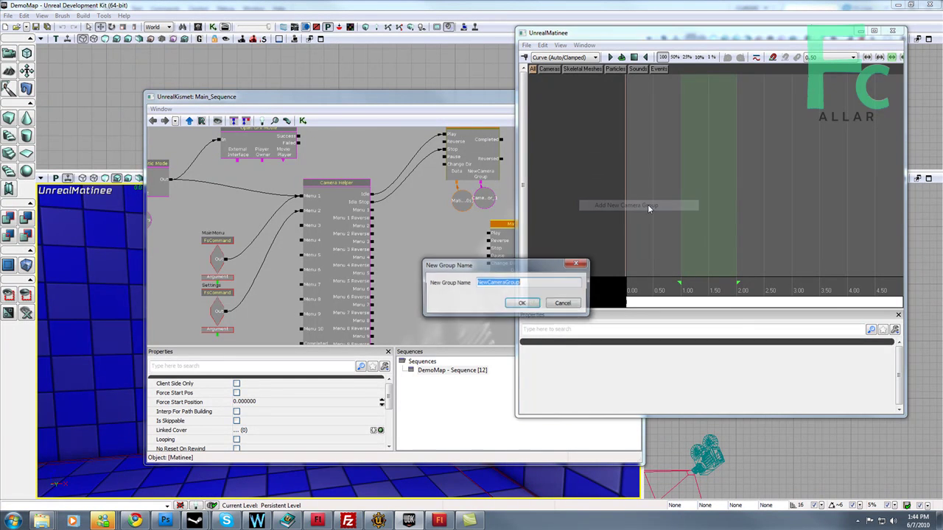
key(Return)
right_click(611, 182)
click(685, 271)
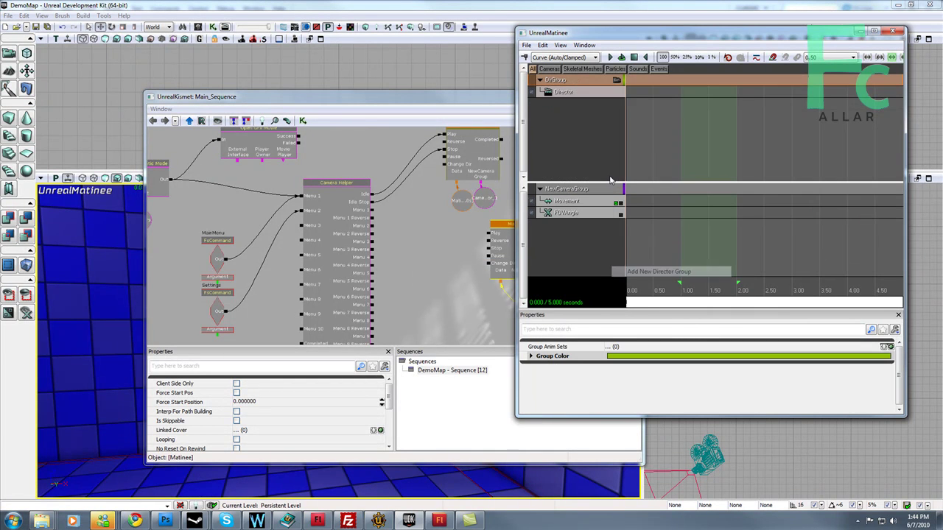
- Key a Director cut to NewCameraGroup at 0.00 s, shorten the second Matinee to about 0.15 seconds, and close its editor
click(600, 95)
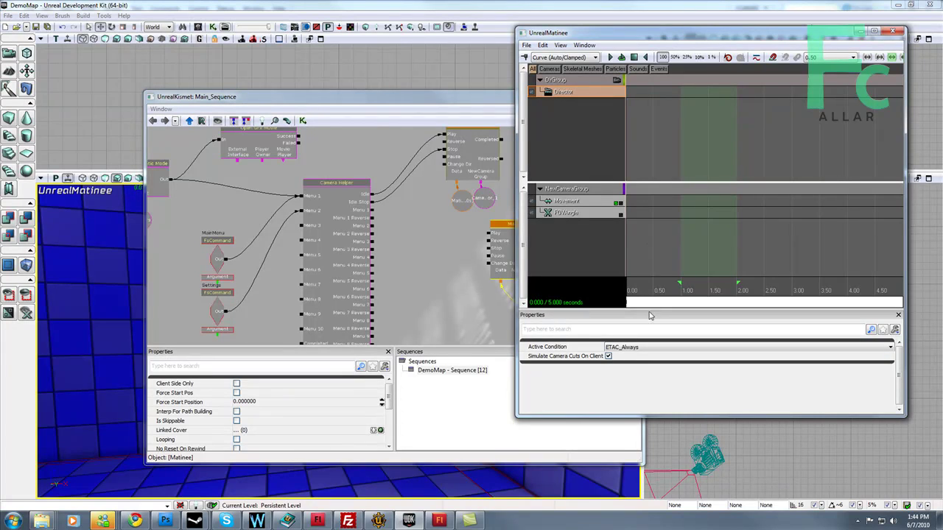
key(Return)
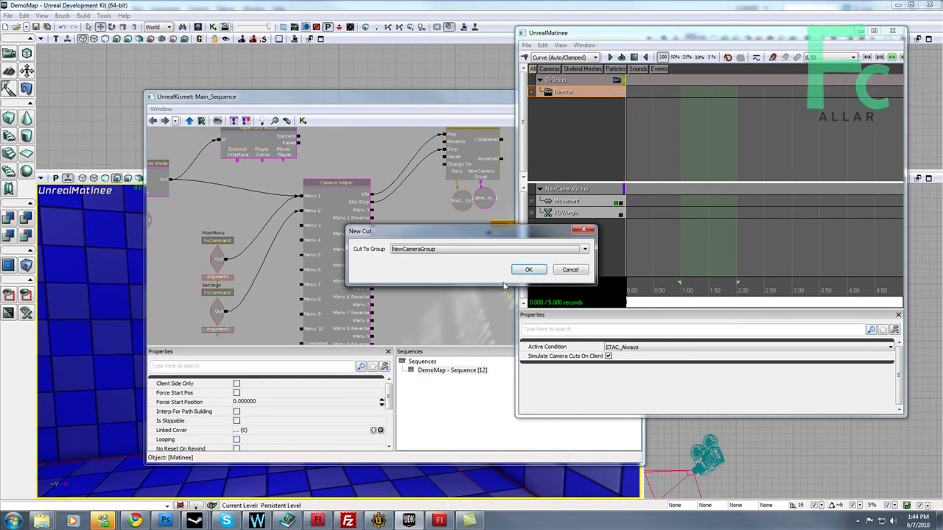
click(540, 273)
scroll(835, 271, down, 5)
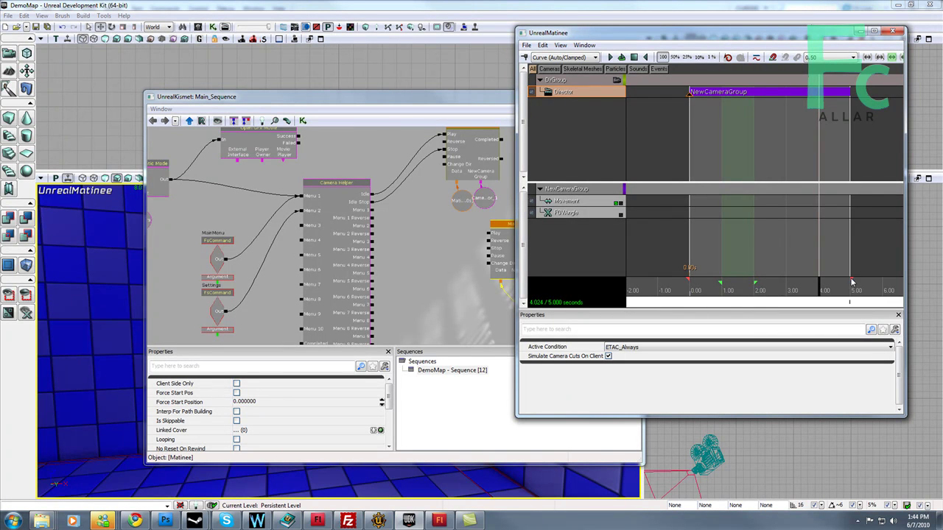
drag(853, 283, 695, 286)
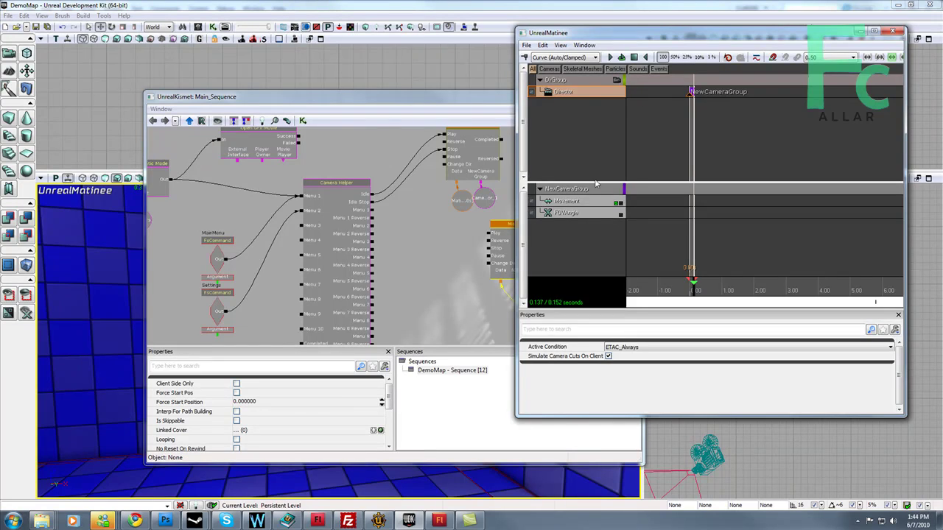
click(893, 33)
- Link Camera Helper's Menu 1 output to the second Matinee's Play and Menu 1 Reverse to its Reverse
drag(537, 189, 525, 179)
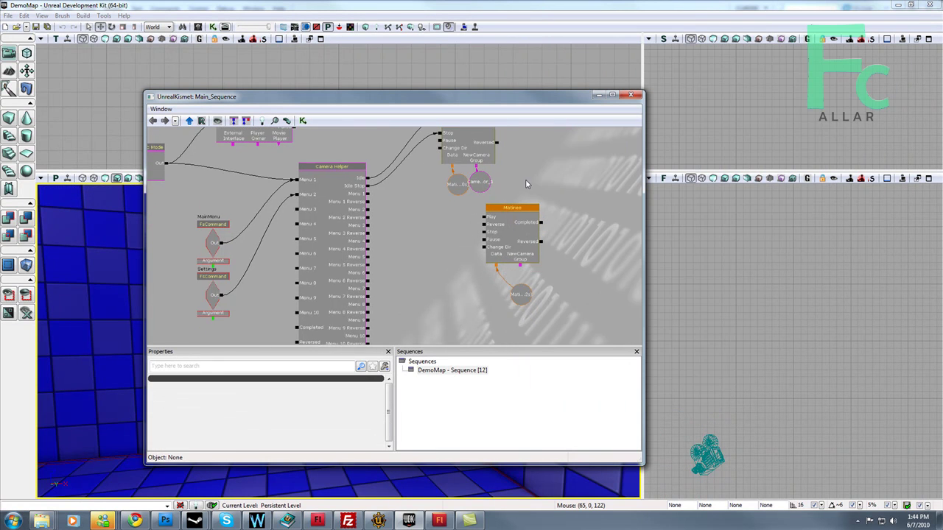
scroll(525, 179, up, 1)
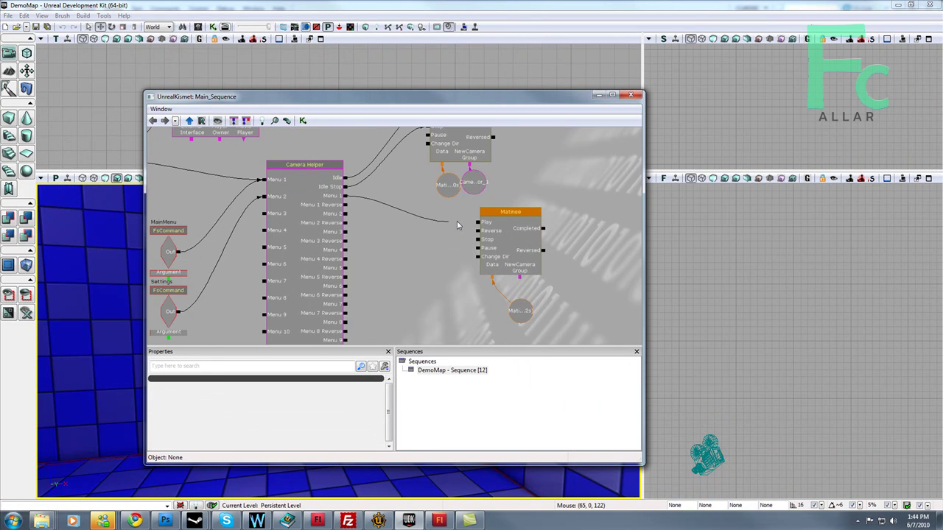
drag(345, 205, 480, 231)
click(523, 317)
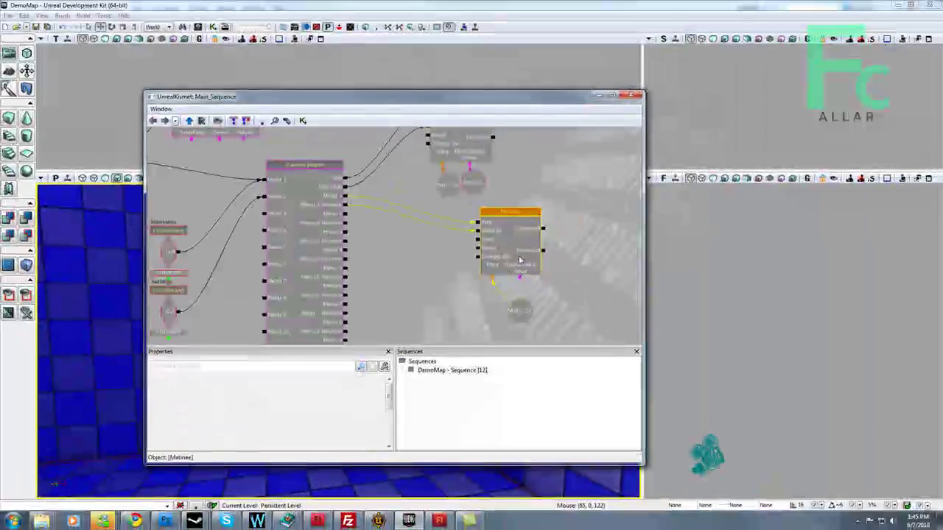
- Check the second Matinee's tracks, move CameraActor_1 beneath that Matinee, and link its NewCameraGroup connector to the variable
double_click(506, 270)
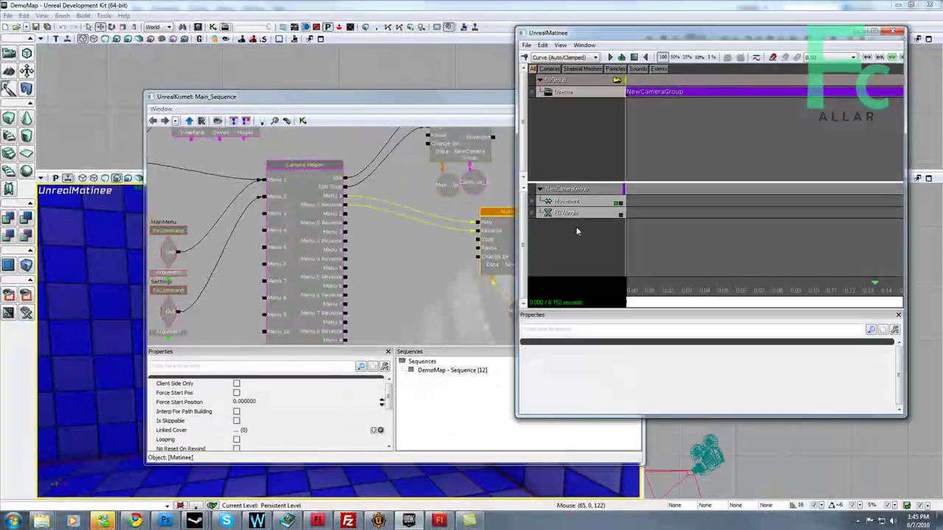
click(901, 31)
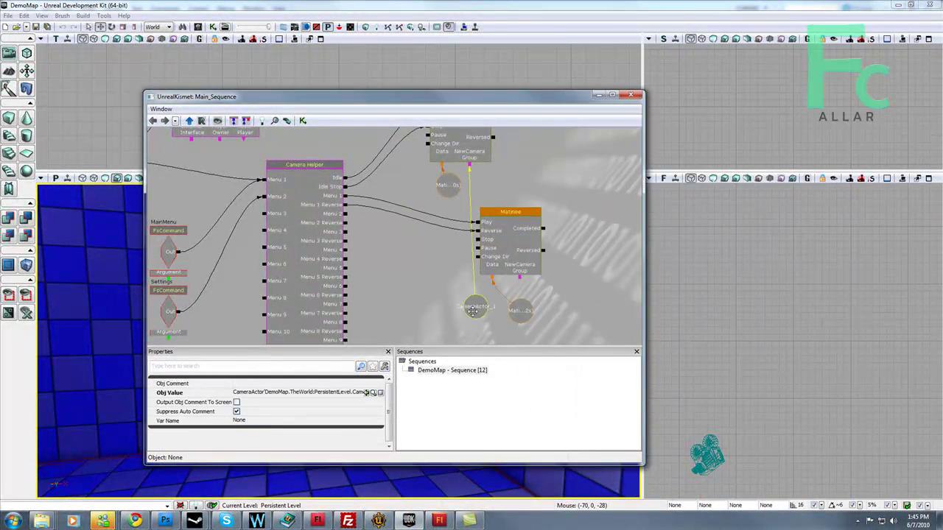
ctrl+drag(473, 312, 471, 316)
drag(520, 277, 479, 308)
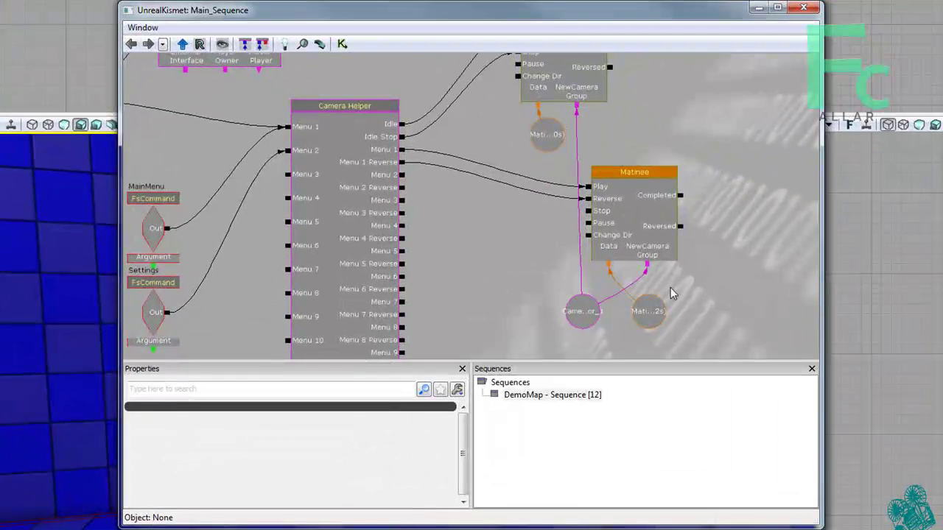
- Add a third Matinee beside the second one in the Kismet graph
drag(662, 148, 539, 123)
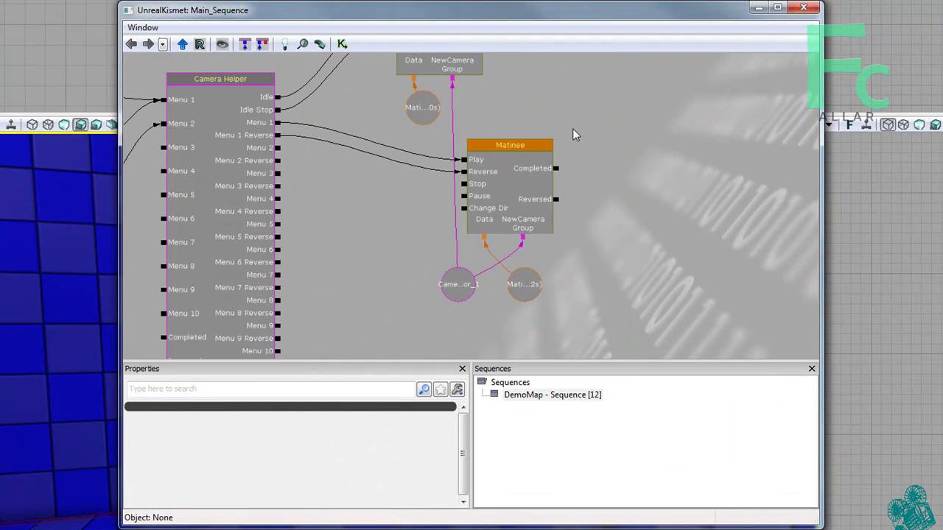
right_click(600, 163)
click(648, 170)
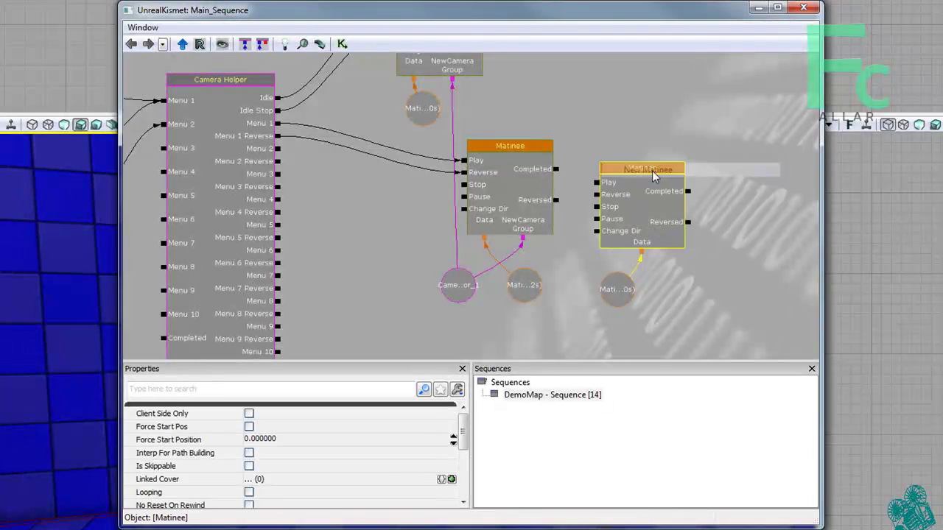
drag(663, 276, 660, 218)
- Move the second Matinee up and arrange its camera and Matinee Data variables side by side beneath it
click(539, 140)
drag(551, 268, 562, 316)
ctrl+drag(529, 192, 534, 153)
drag(465, 275, 536, 215)
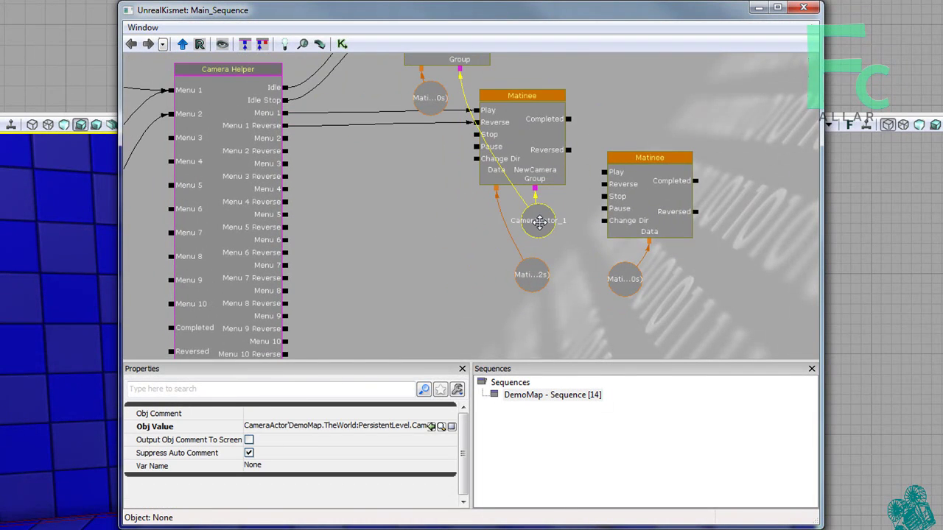
click(536, 283)
drag(536, 284, 483, 225)
- Select the room's camera, open the third Matinee, and add a camera group named NewCameraGroup and a director group
click(641, 197)
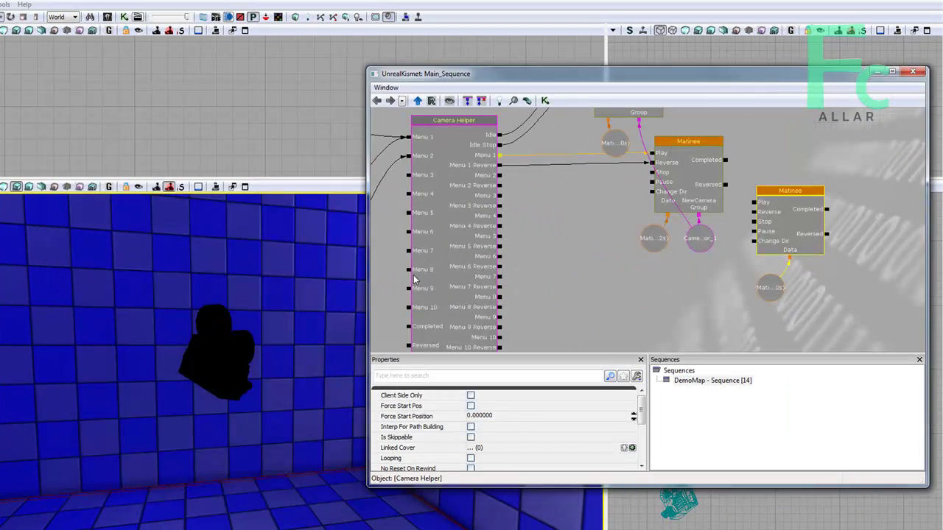
click(210, 339)
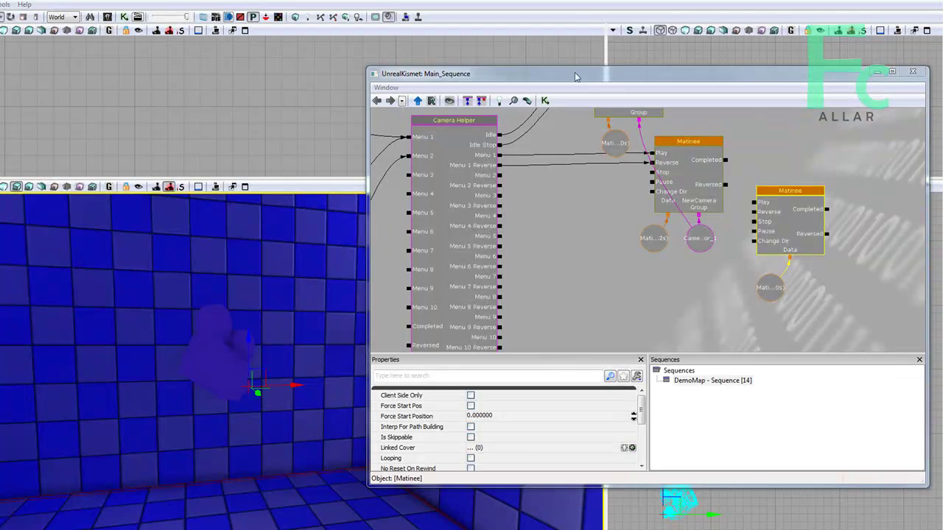
drag(577, 77, 244, 72)
double_click(451, 214)
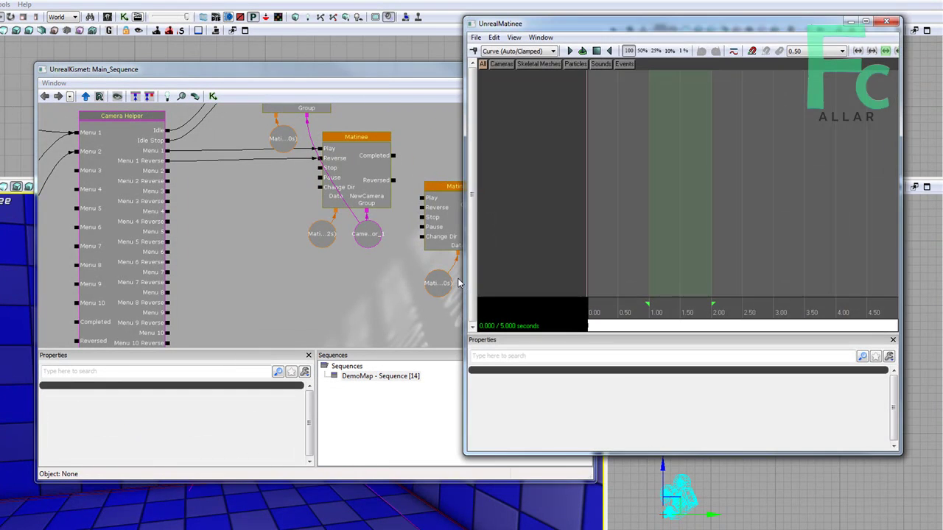
right_click(555, 199)
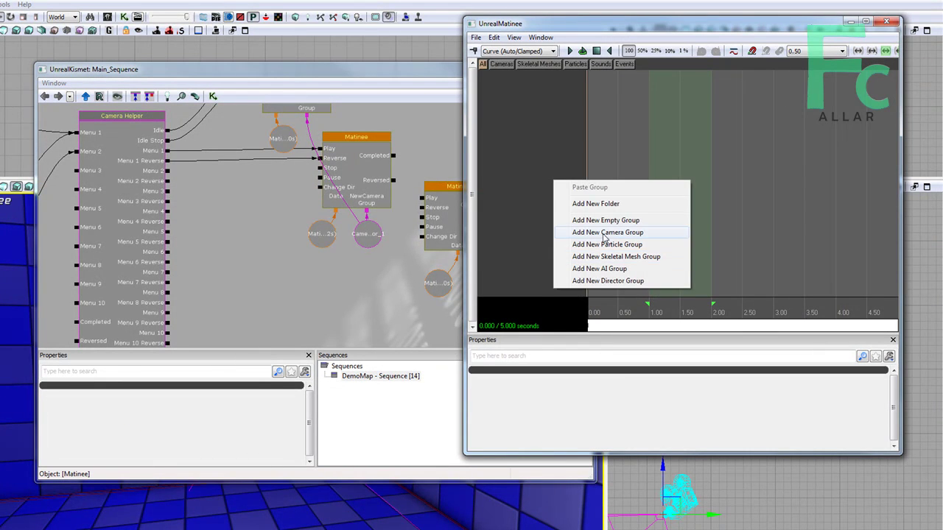
click(605, 233)
click(476, 325)
right_click(519, 178)
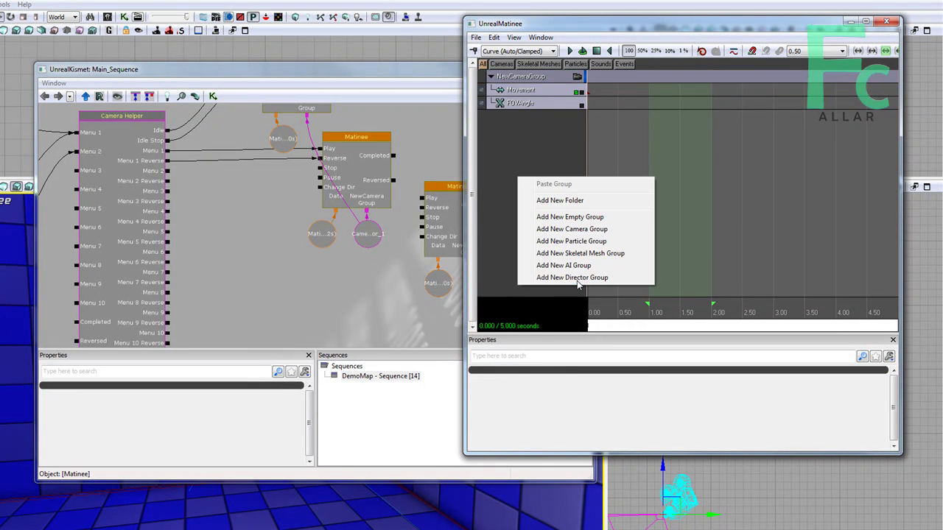
click(573, 278)
- Key a Director cut to NewCameraGroup at 0.00 s and add a Movement key at 2.00 s in the third Matinee
click(542, 89)
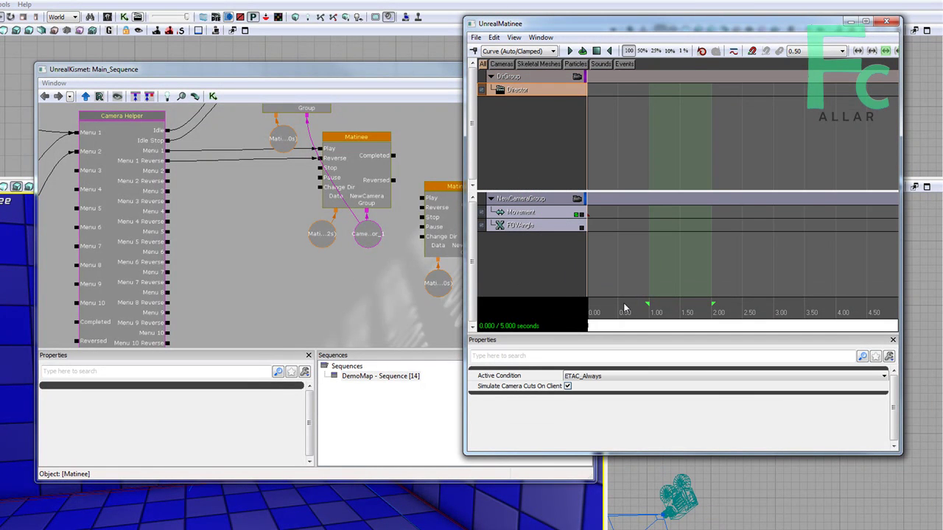
key(Return)
click(481, 290)
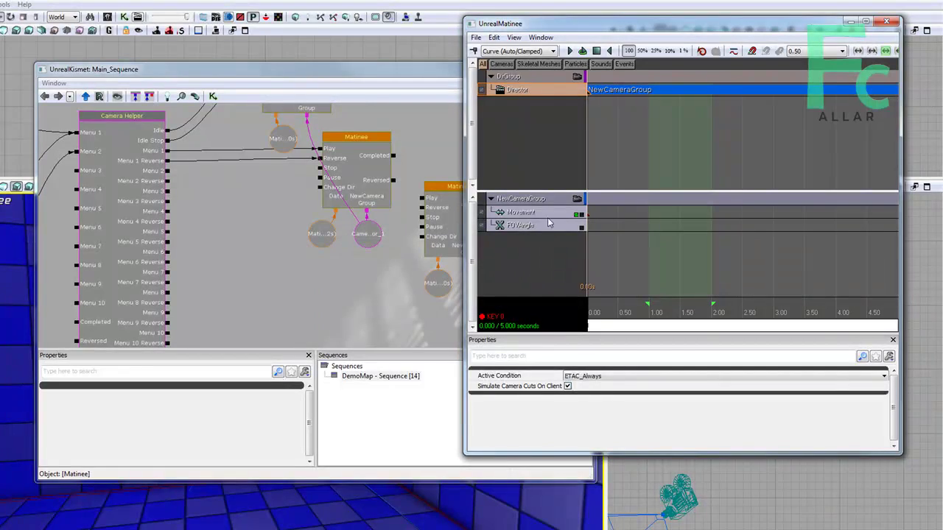
click(564, 213)
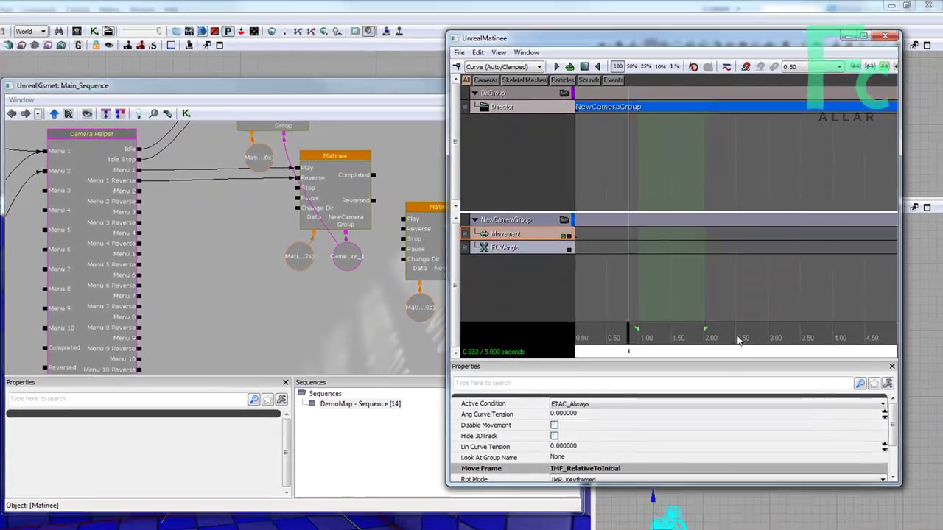
click(708, 312)
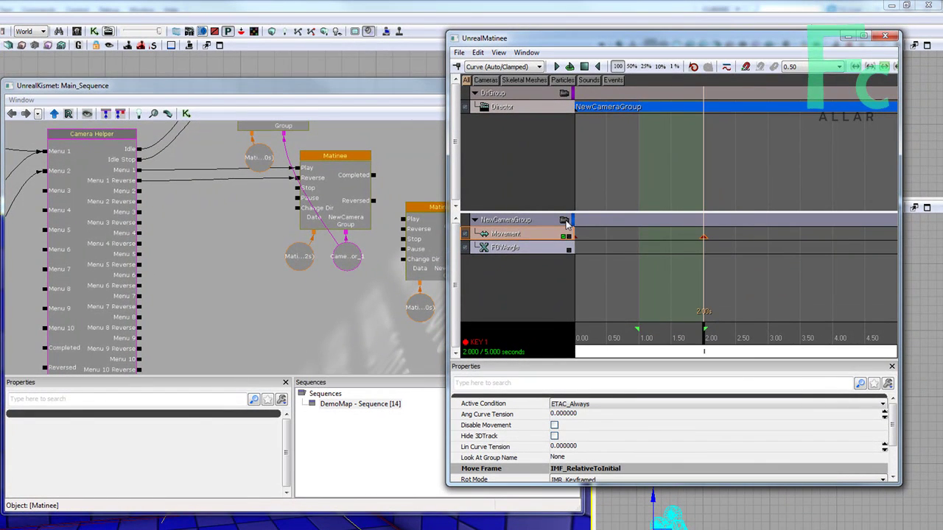
- Look through NewCameraGroup's camera and aim it at the room corner with the light for the 2.00 s Movement key
click(565, 221)
click(422, 90)
click(530, 84)
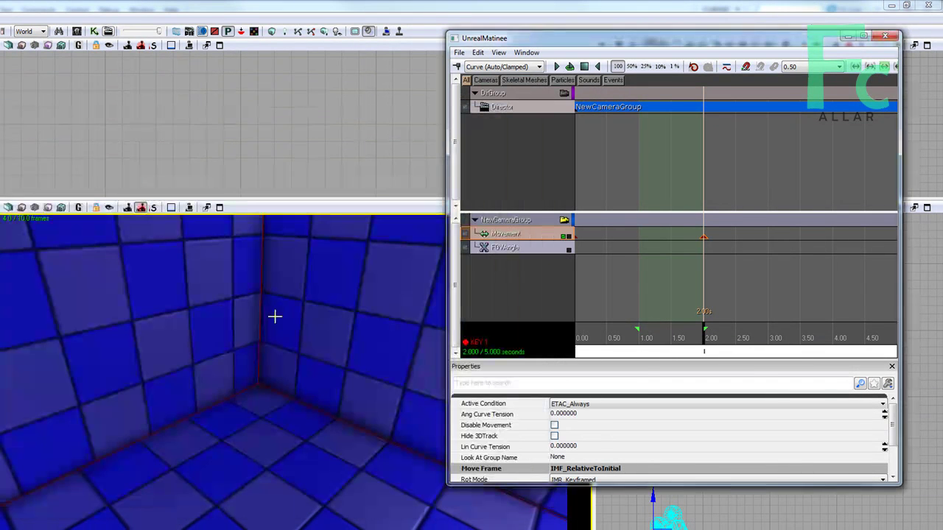
right_drag(229, 354, 324, 345)
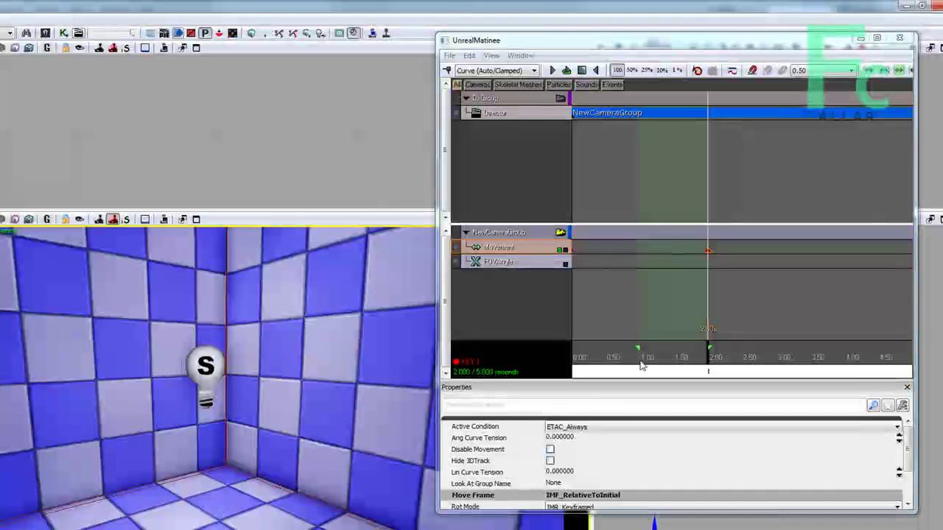
- Scrub the third Matinee back to 0.00 s to preview the camera move and close its editor
click(694, 353)
drag(692, 355, 519, 345)
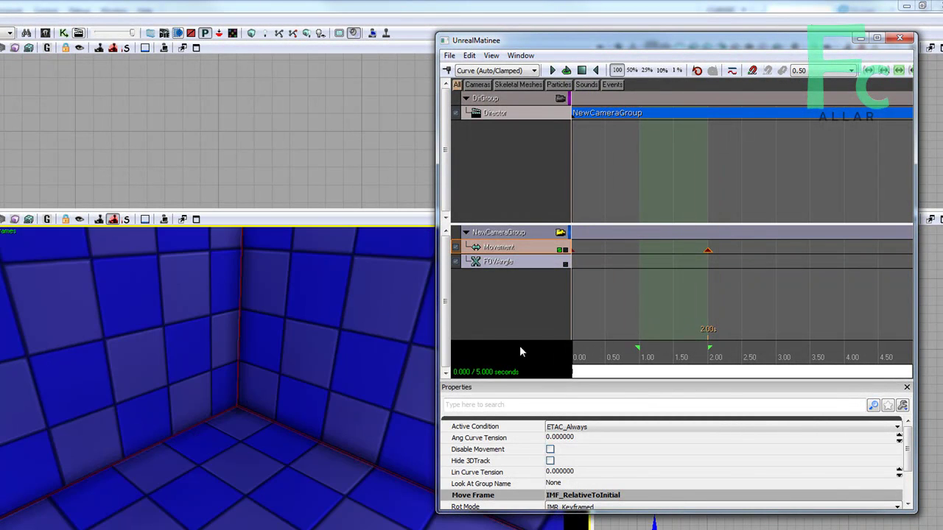
click(899, 38)
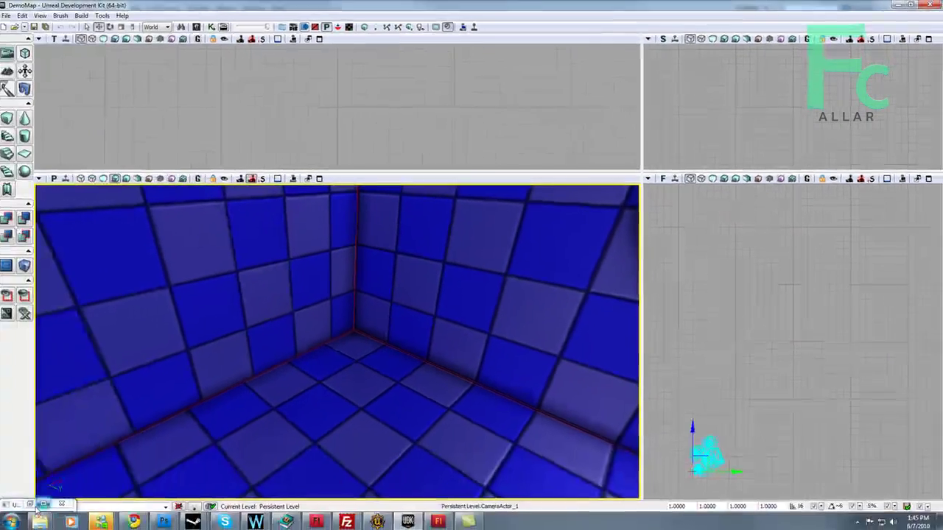
- Place the third Matinee's camera variable beneath it and link Camera Helper's Menu 2 to its Play and Menu 2 Reverse to its Reverse
click(47, 505)
click(534, 249)
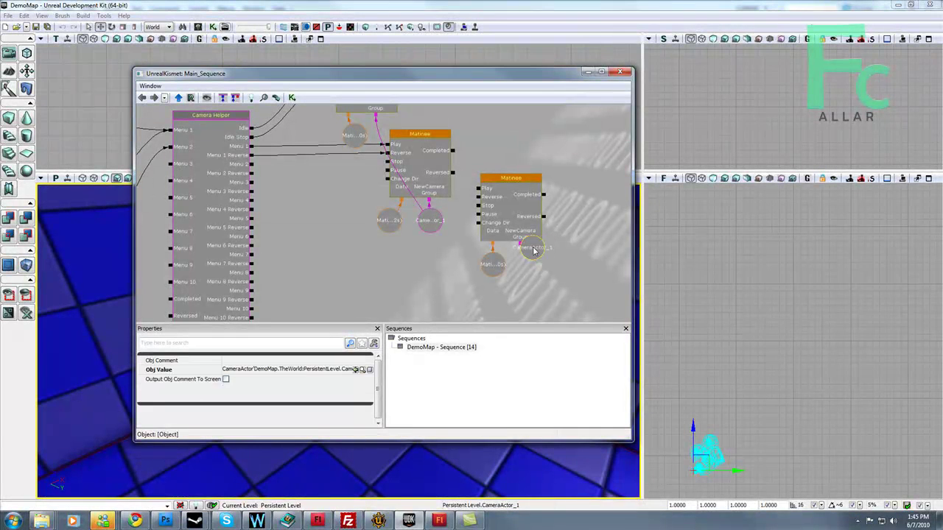
click(252, 172)
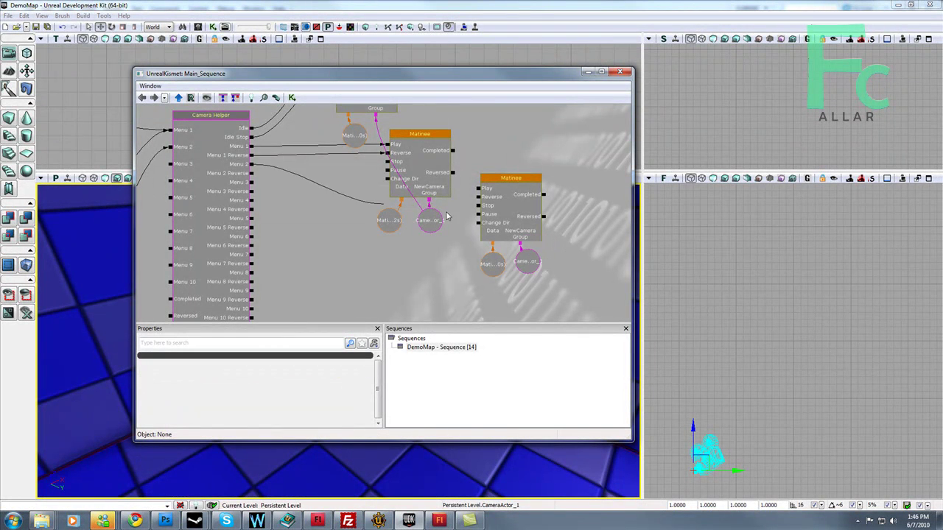
drag(479, 192, 479, 190)
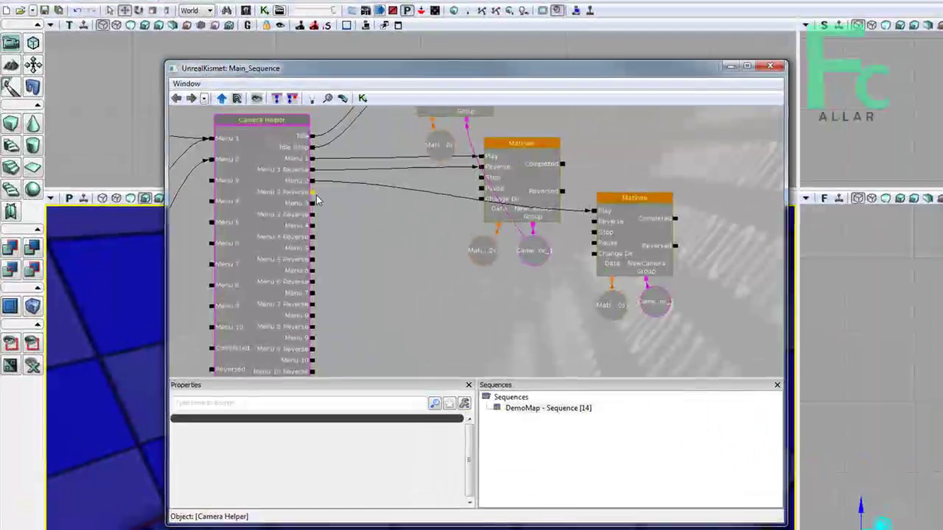
drag(251, 173, 396, 229)
- Link the Completed and Reversed outputs of the second and third Matinees to Camera Helper's Completed and Reversed inputs
drag(474, 288, 558, 295)
scroll(523, 247, down, 1)
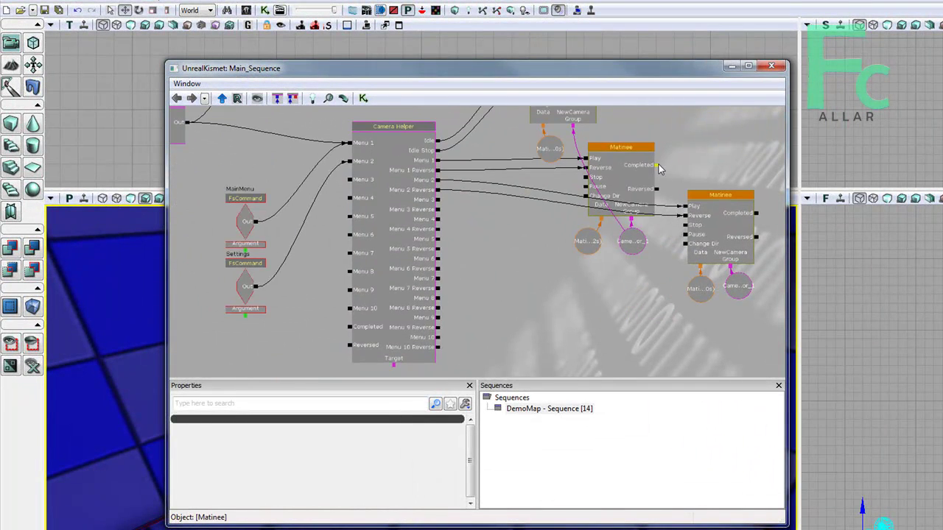
drag(658, 166, 350, 331)
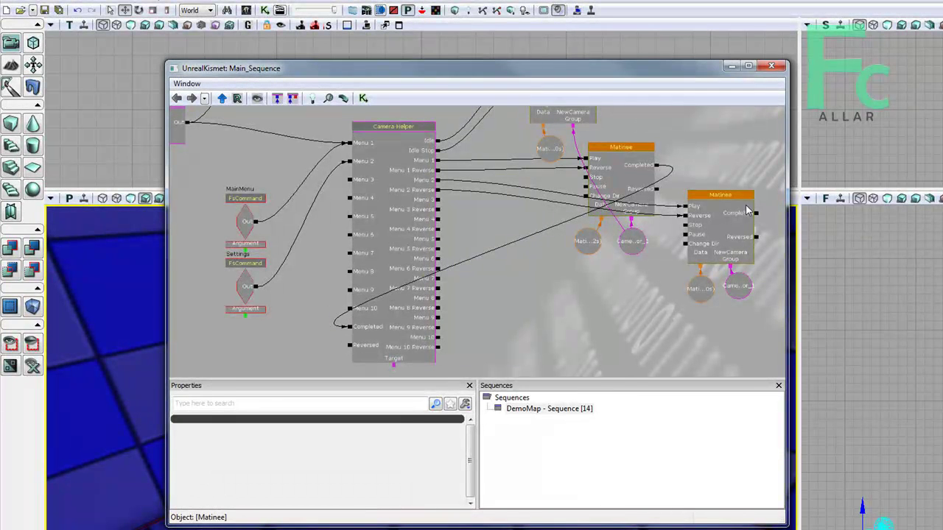
drag(232, 259, 356, 353)
click(658, 192)
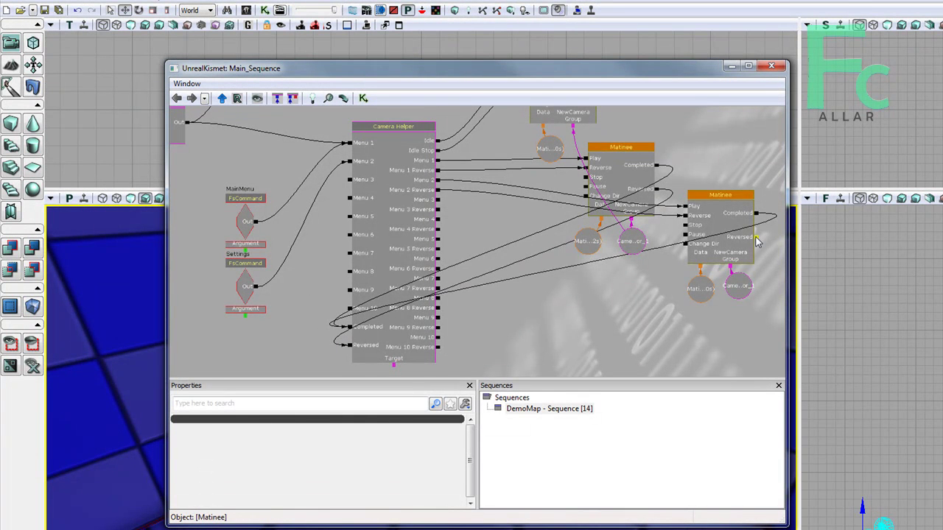
drag(423, 298, 352, 354)
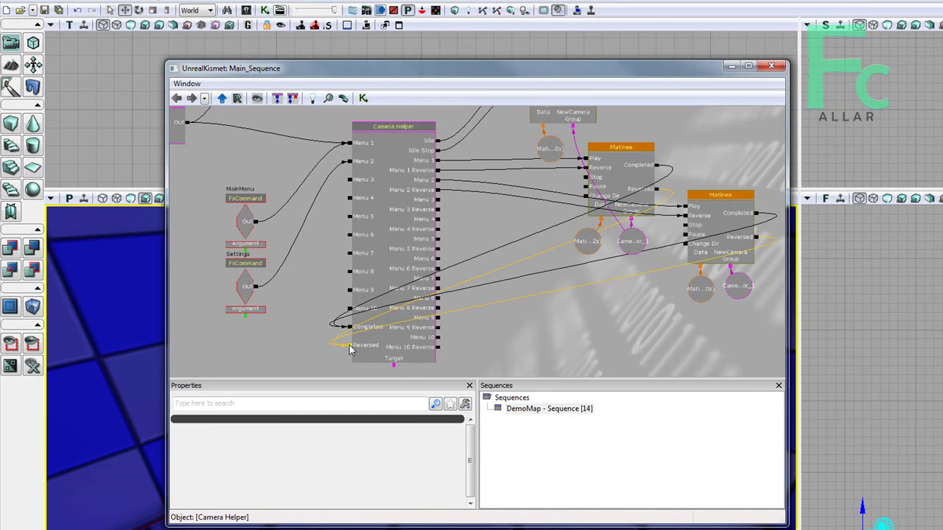
- Hide the unused connectors on Camera Helper
drag(553, 284, 573, 326)
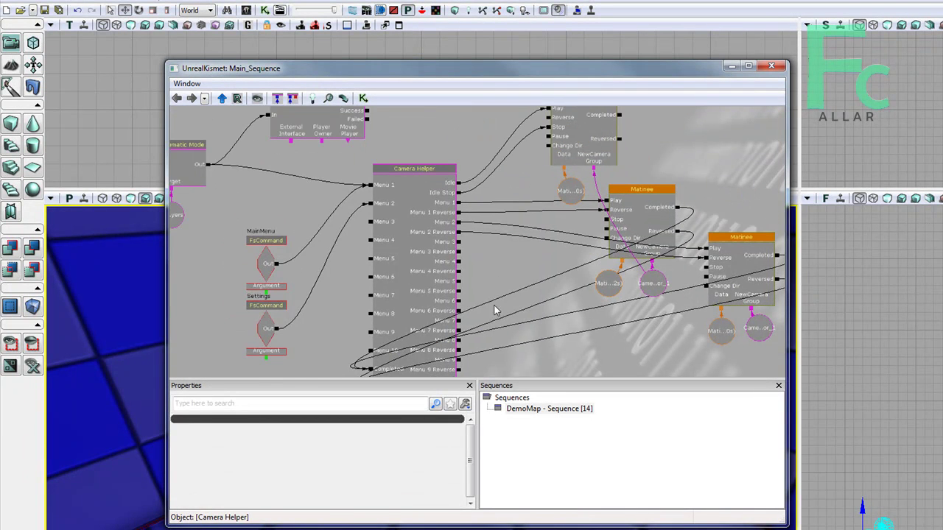
drag(494, 309, 526, 306)
right_click(465, 208)
click(525, 234)
click(520, 306)
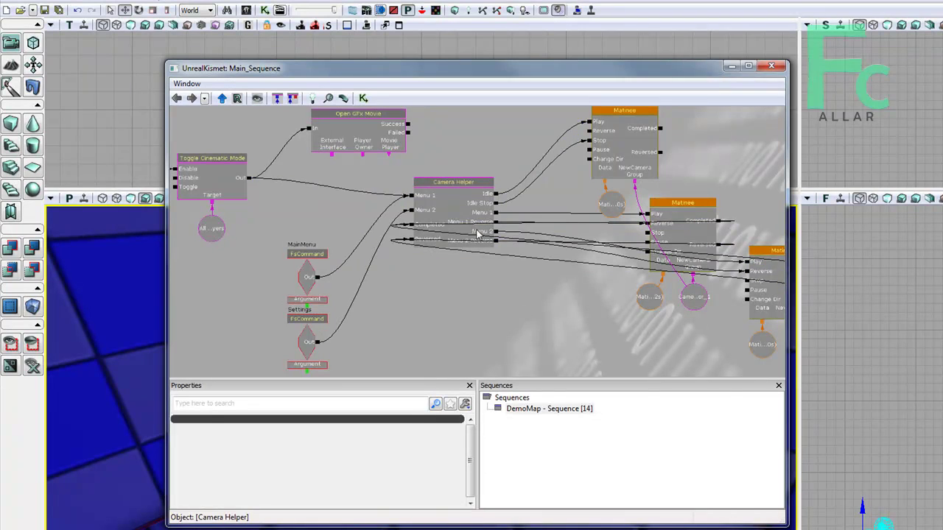
- Show all of Camera Helper's connectors again
right_click(452, 209)
click(516, 263)
drag(561, 331, 502, 301)
click(509, 302)
drag(479, 247, 403, 280)
- Play the level in the editor to check the main menu and end the session with the quit console command
drag(652, 195, 766, 194)
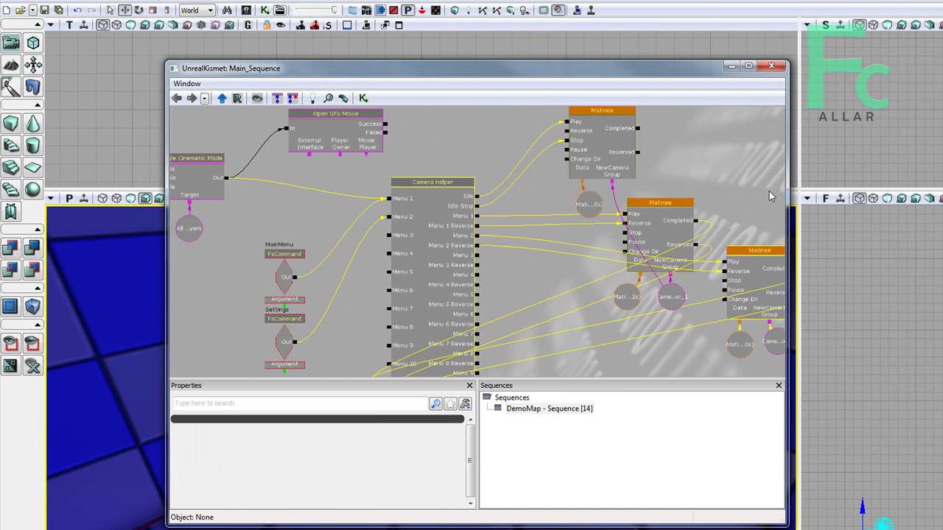
drag(556, 252, 642, 193)
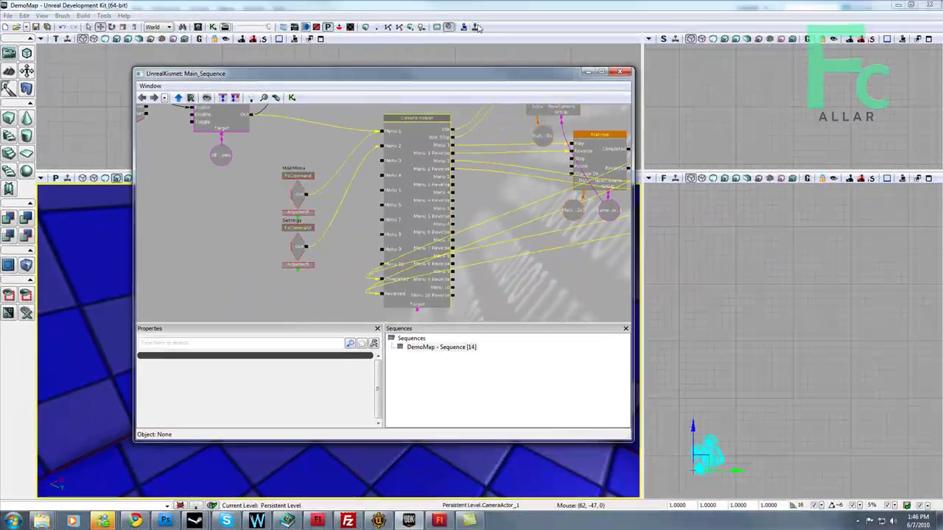
click(477, 28)
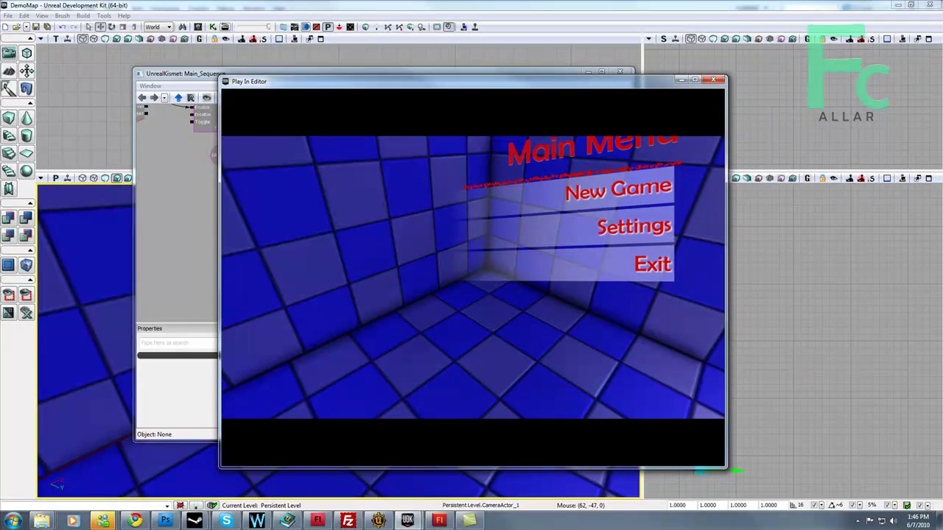
key(grave)
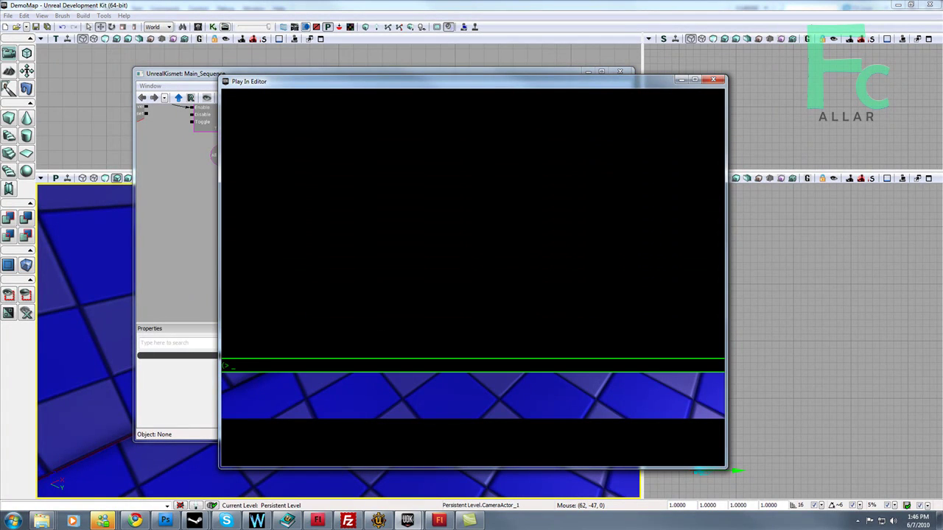
text(quit)
key(Return)
- Select the Open GFx Movie action and review its movie, player class and focus properties
drag(182, 198, 260, 343)
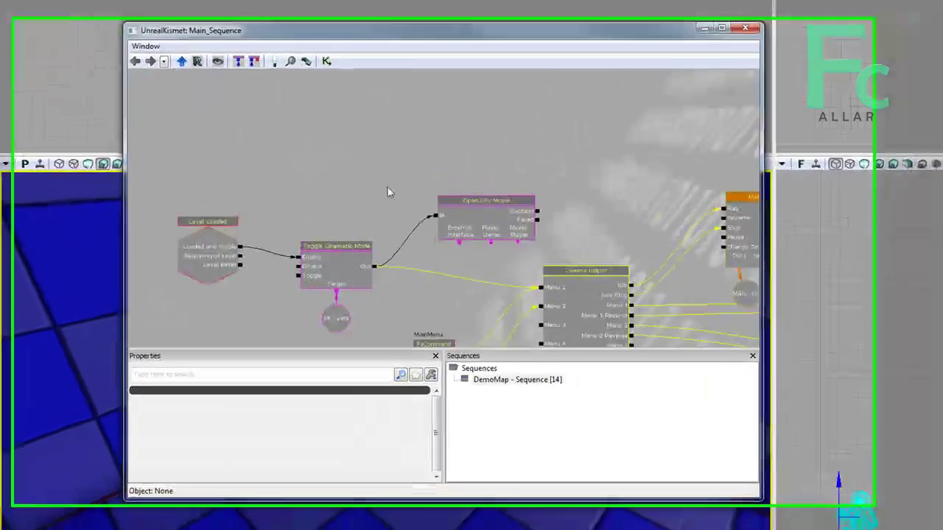
click(506, 212)
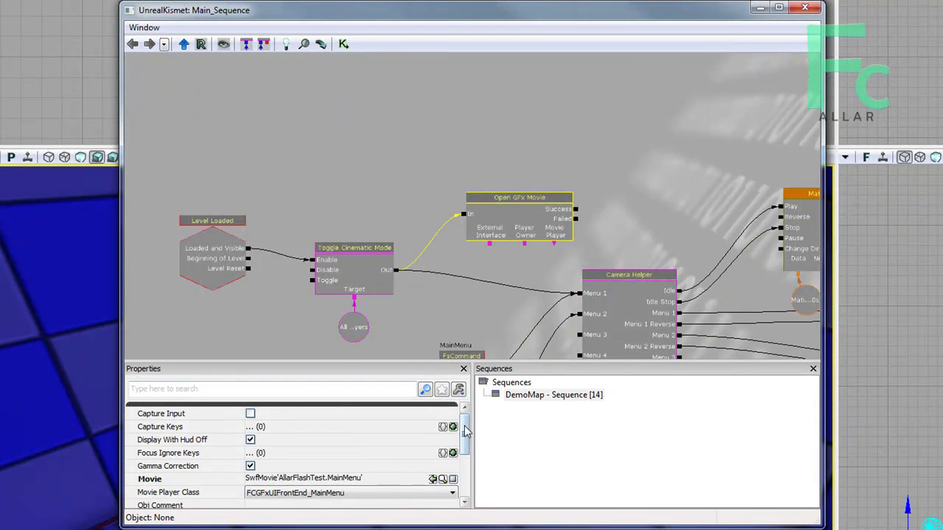
scroll(465, 433, down, 3)
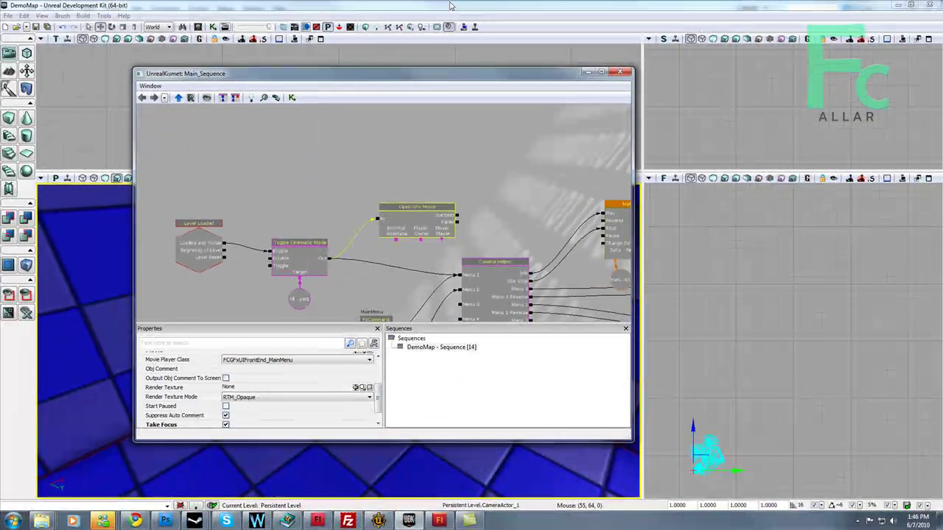
- Play the level in the editor, open the menu's Settings, set the resolution to 1280x720 and save the settings
click(449, 26)
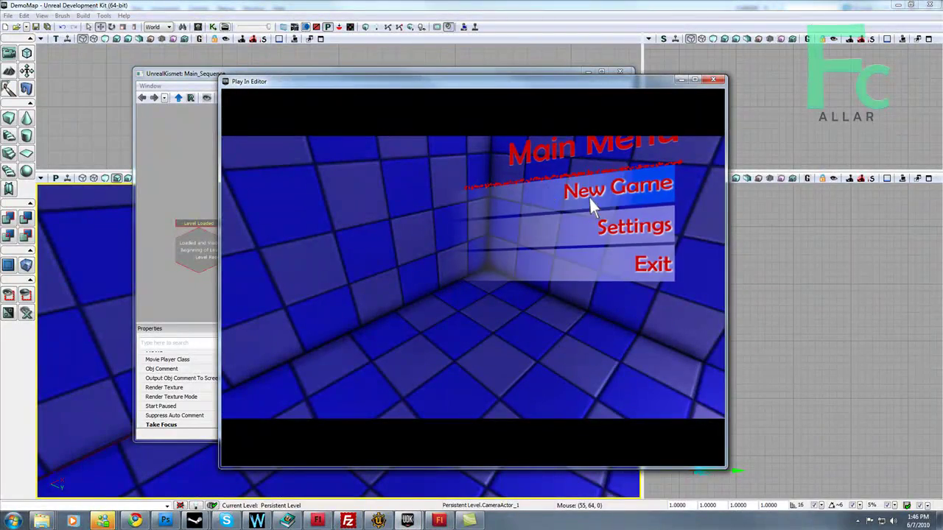
click(581, 226)
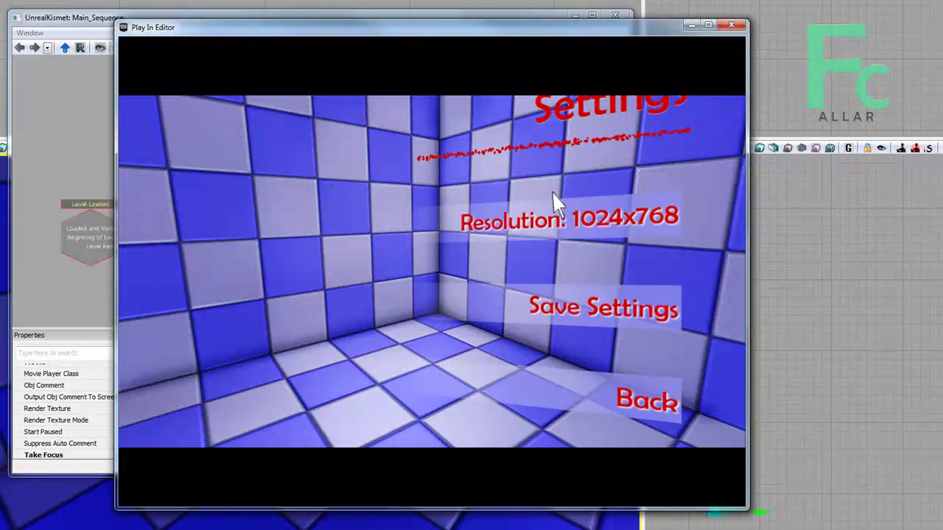
click(546, 176)
click(559, 165)
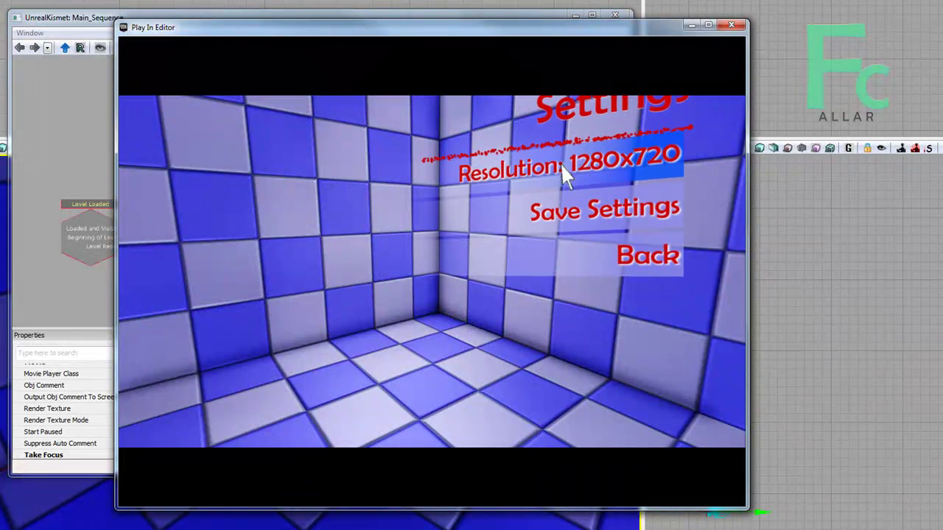
click(594, 210)
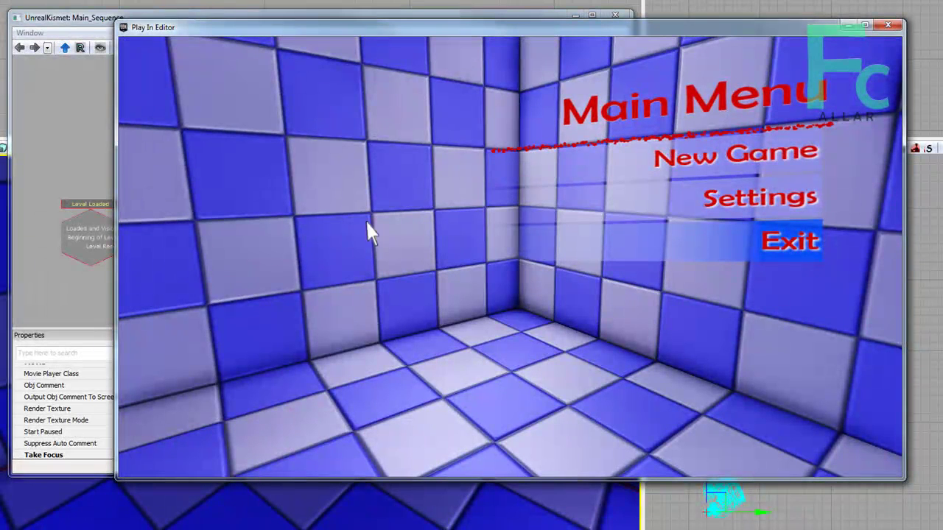
- Check that the console toggles over the main menu and end the play session with the quit command
key(grave)
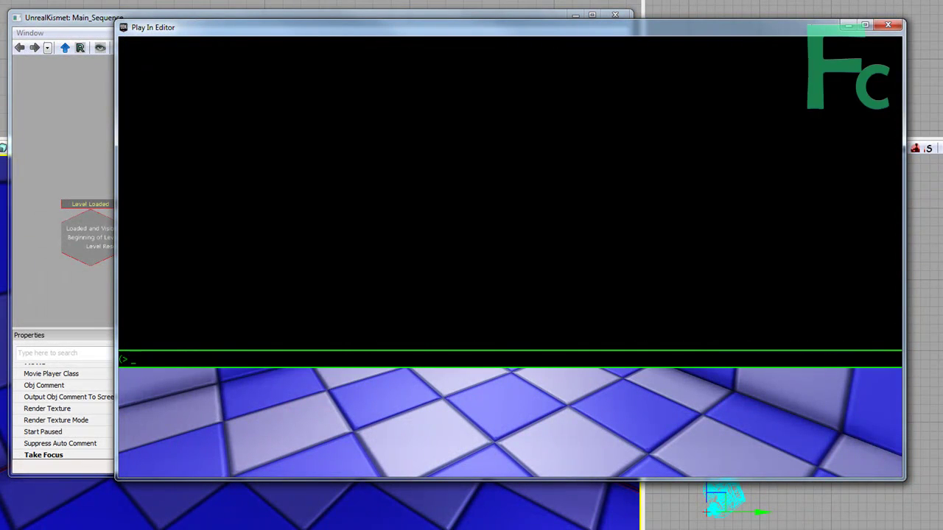
key(grave)
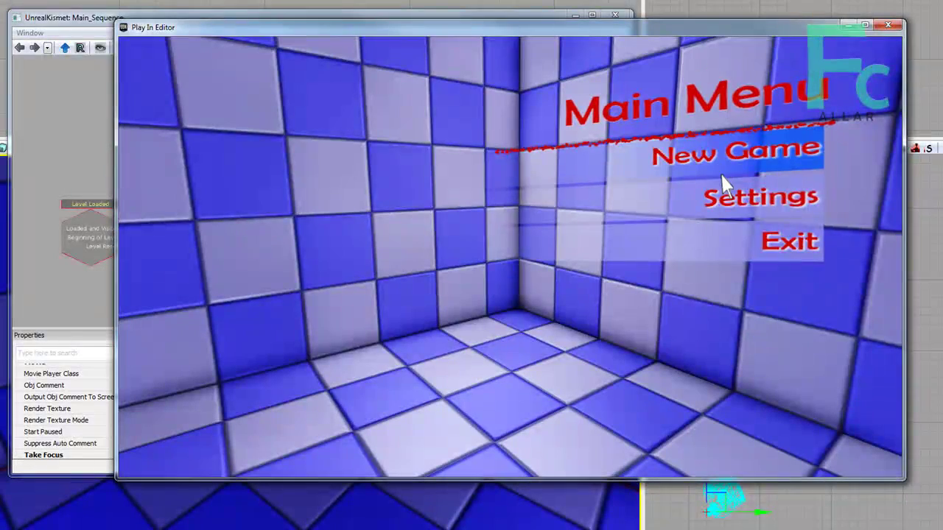
key(grave)
key(grave)
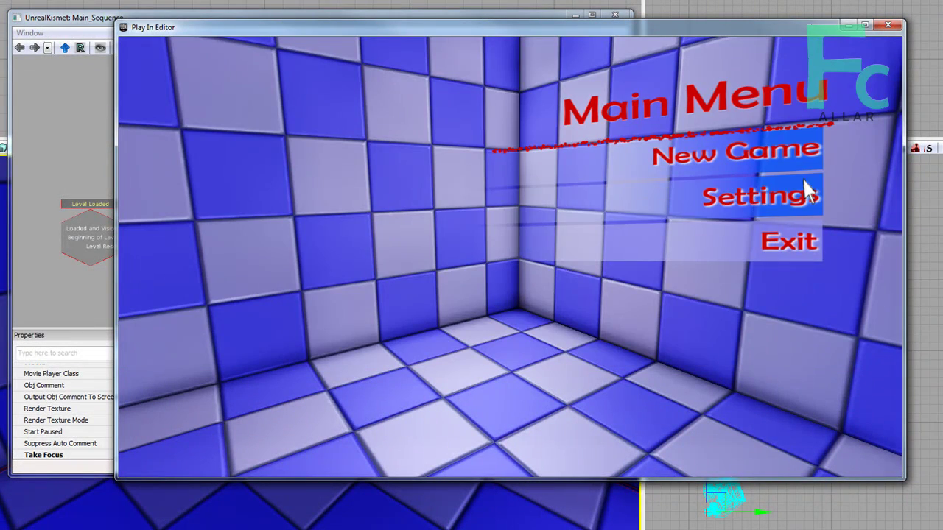
click(801, 213)
key(grave)
text(exit)
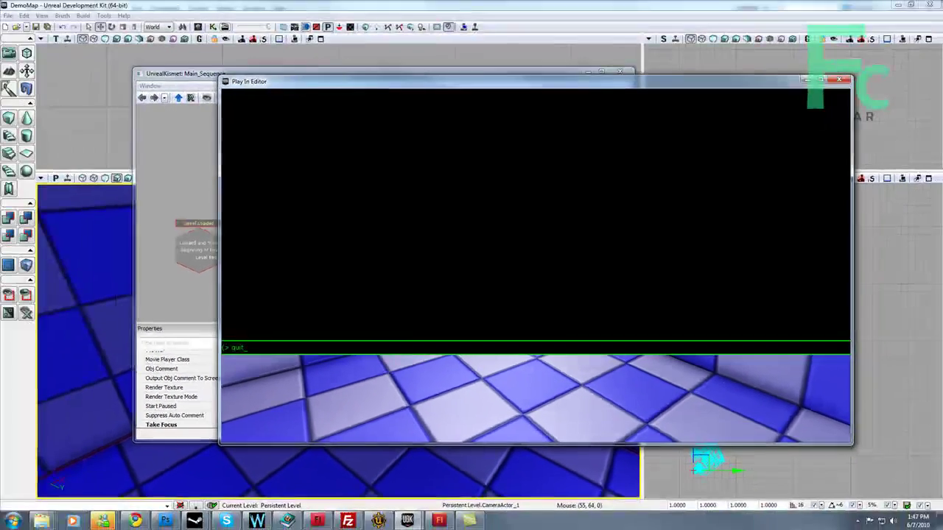
key(Return)
- Switch to Unreal Frontend, choose DemoMap as the map to play and launch the game
click(378, 521)
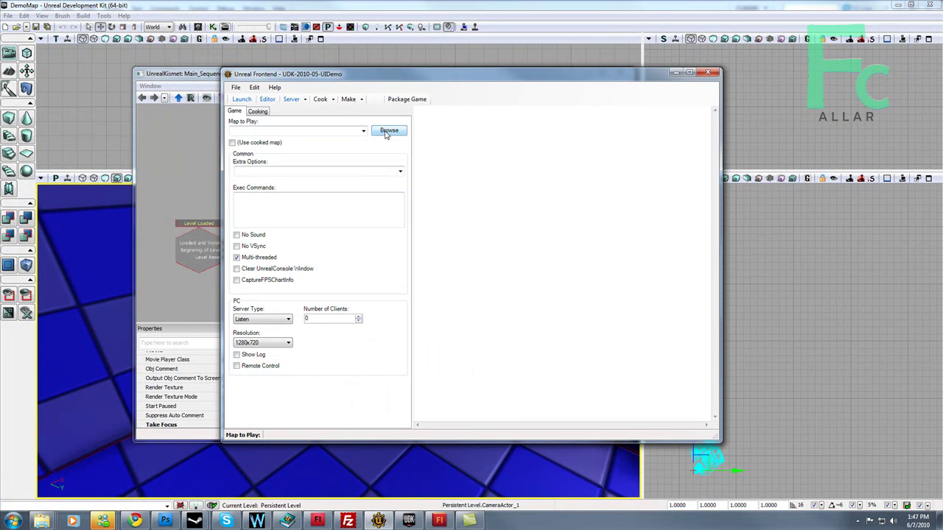
click(386, 135)
double_click(373, 153)
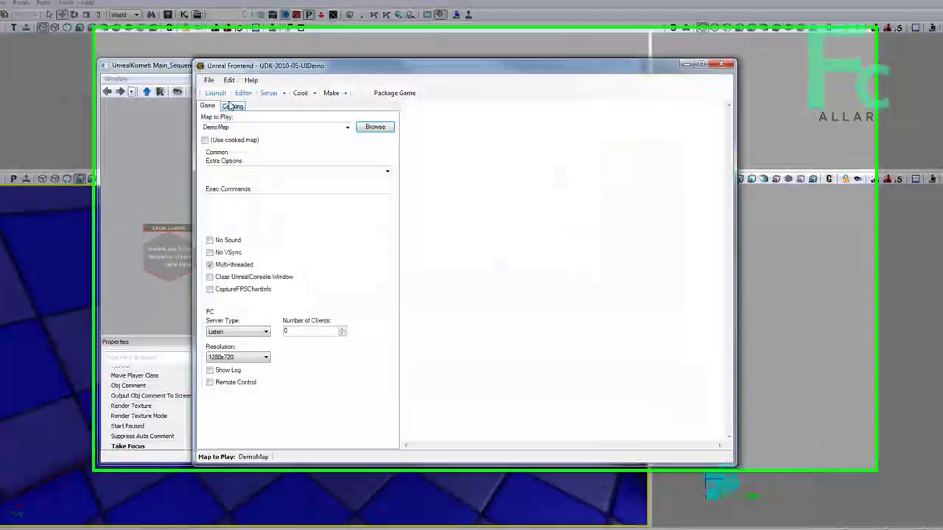
click(215, 93)
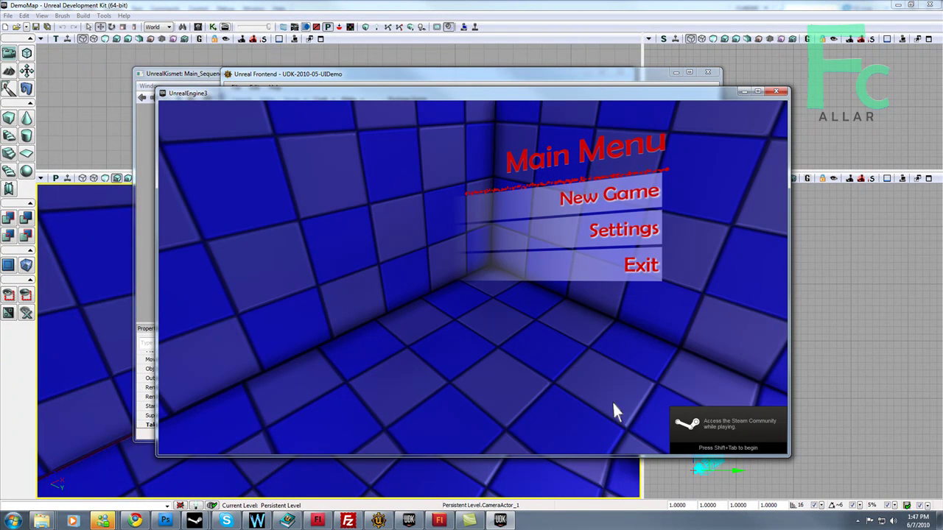
- Test the launched game's camera moves by opening Settings and going back to the main menu, and quit the game
click(619, 232)
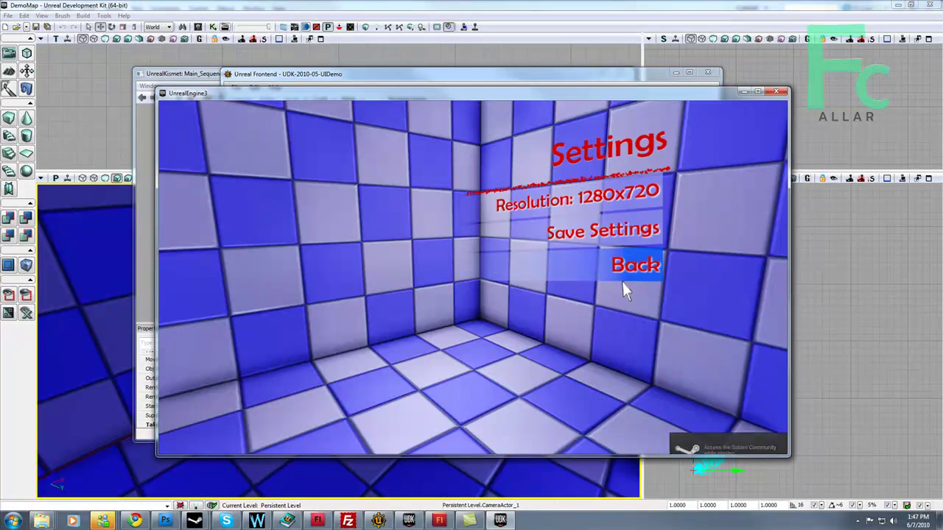
click(624, 268)
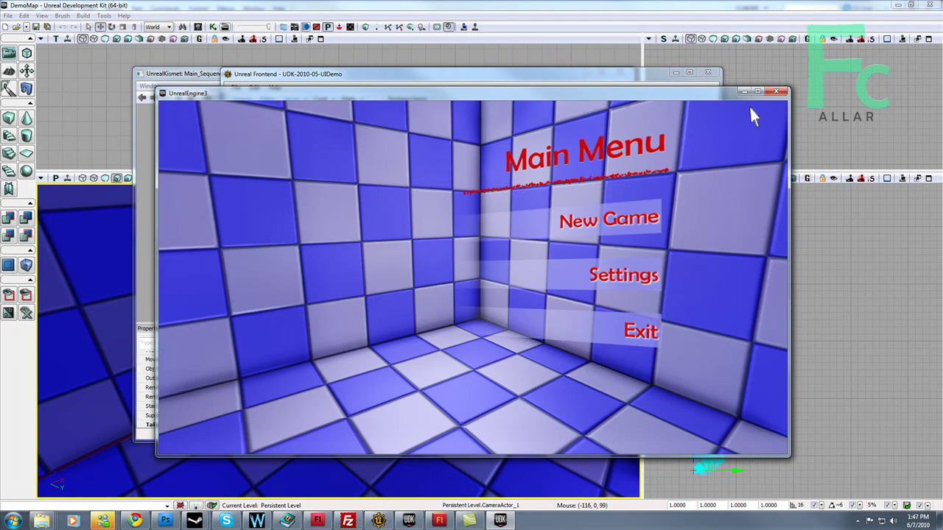
click(633, 261)
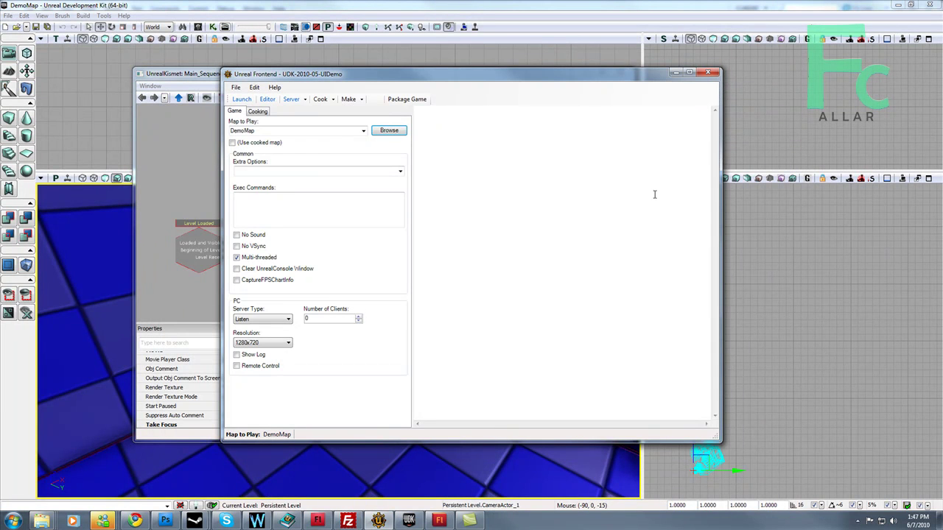
- In Flash, add fscommand("MainMenu"); to the "Back" case of the actions layer's frame script and publish the movie
click(440, 520)
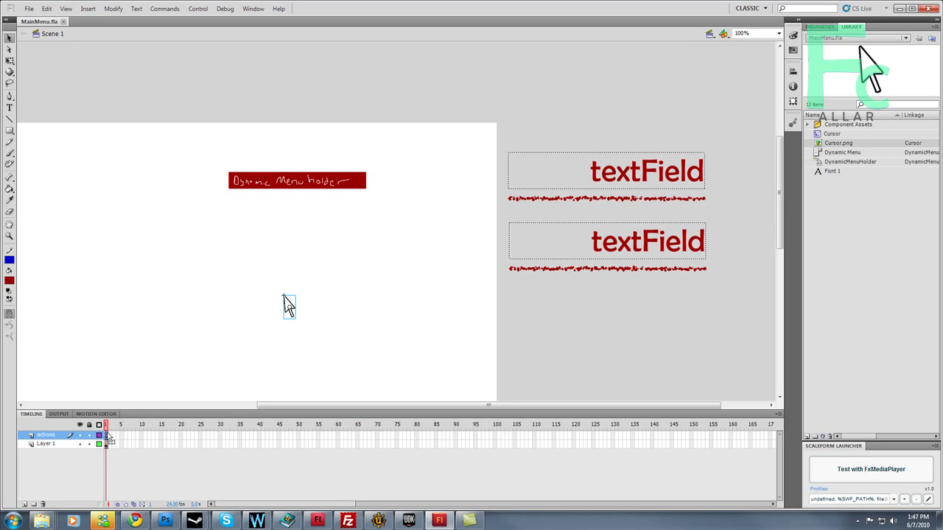
click(262, 9)
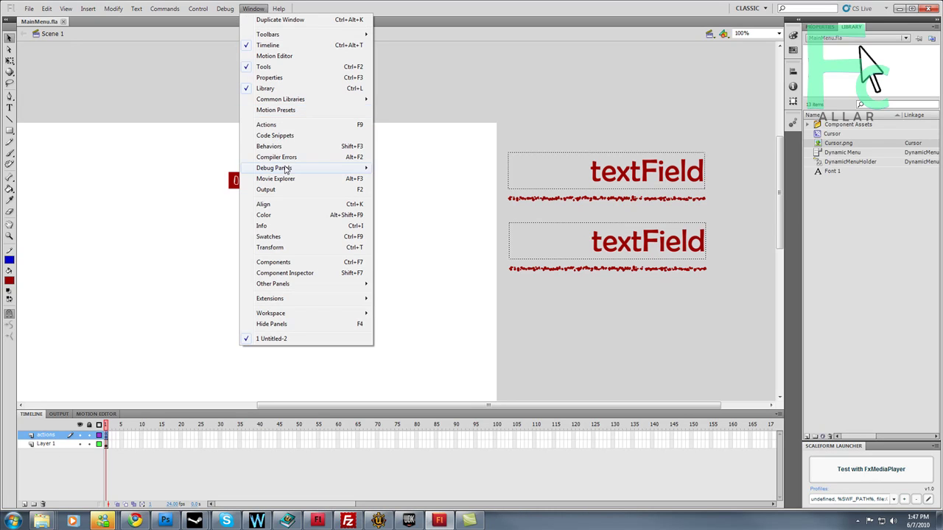
click(287, 127)
scroll(366, 379, down, 6)
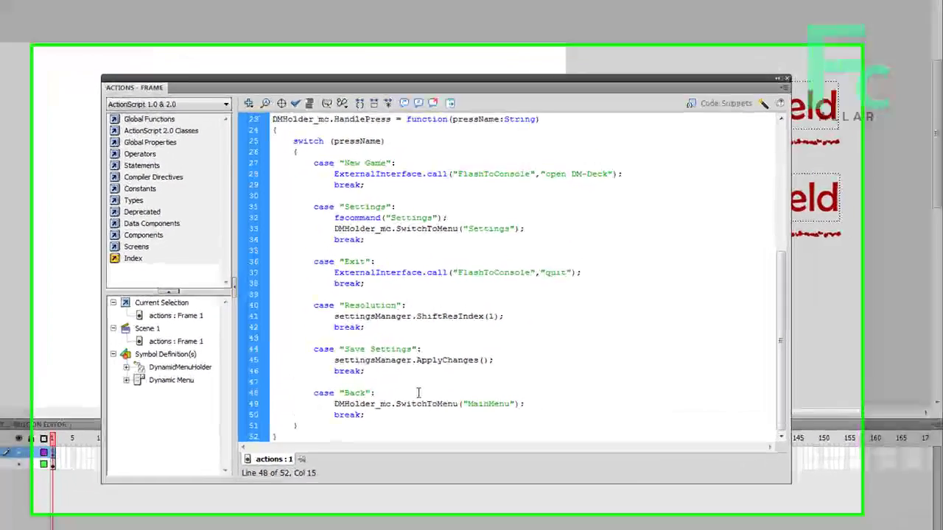
click(385, 390)
key(Return)
text(f)
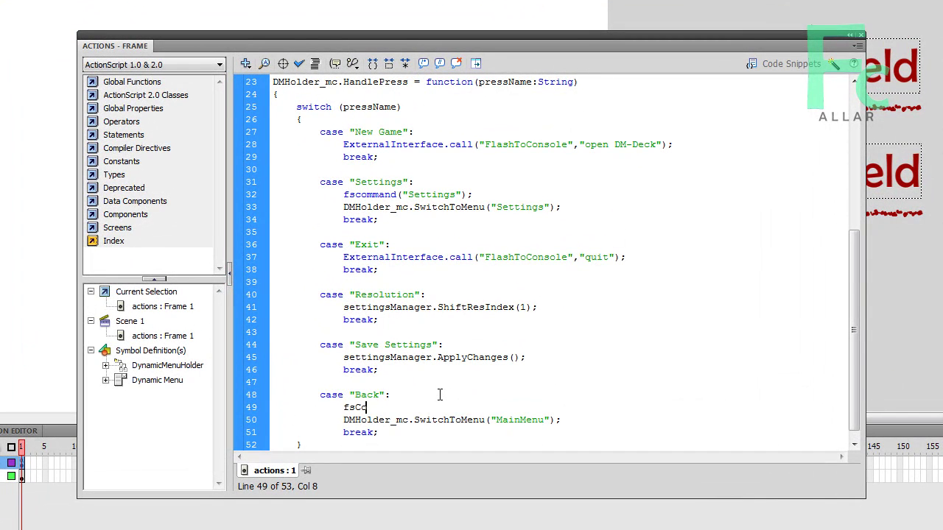
text(scommand("Main)
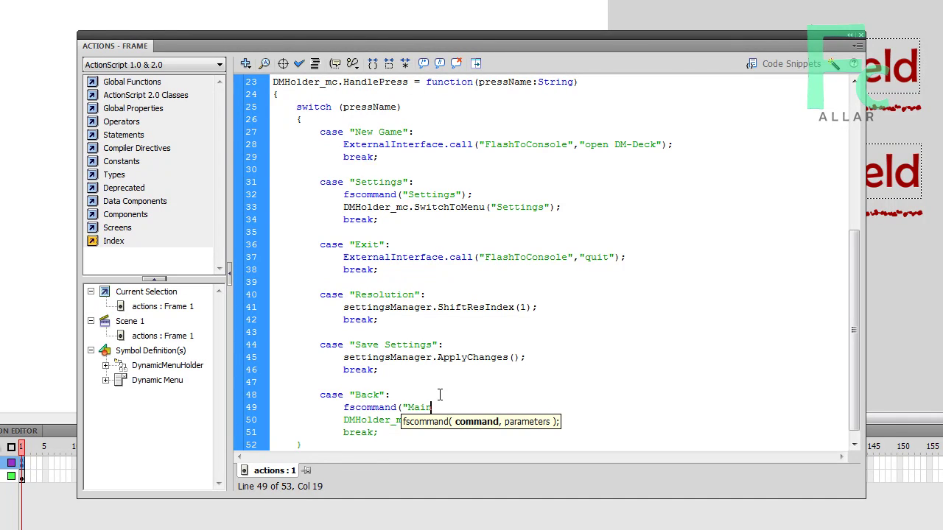
text(Menu");)
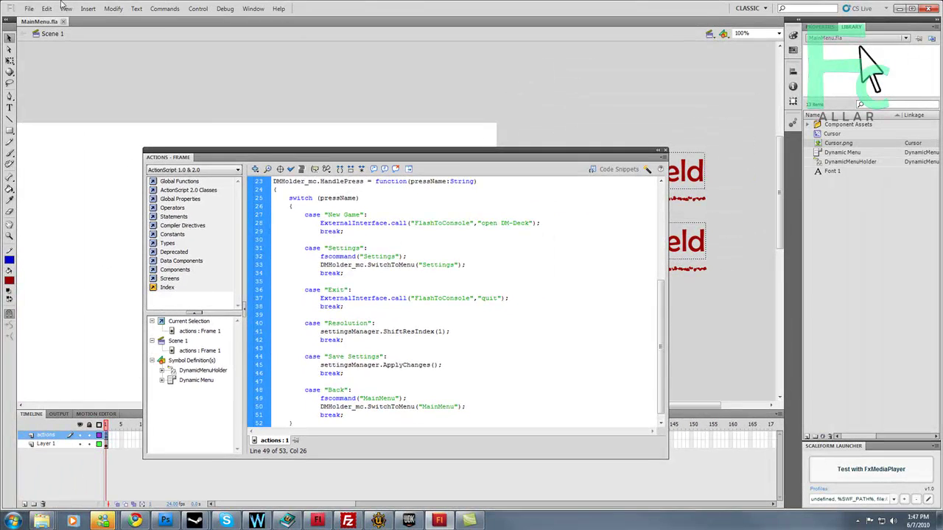
click(30, 9)
click(48, 204)
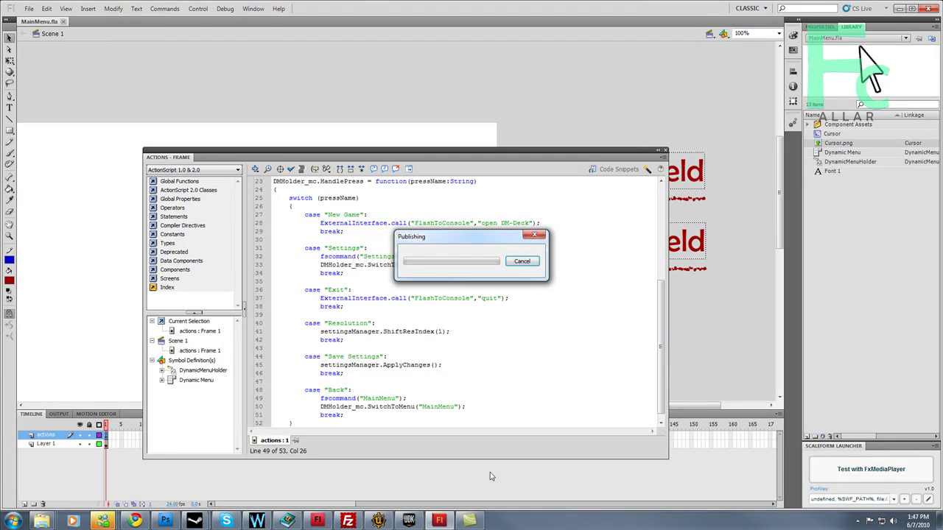
- Switch to UDK, reimport the MainMenu SwfMovie in the Content Browser and save the AllarFlashTest package
click(414, 519)
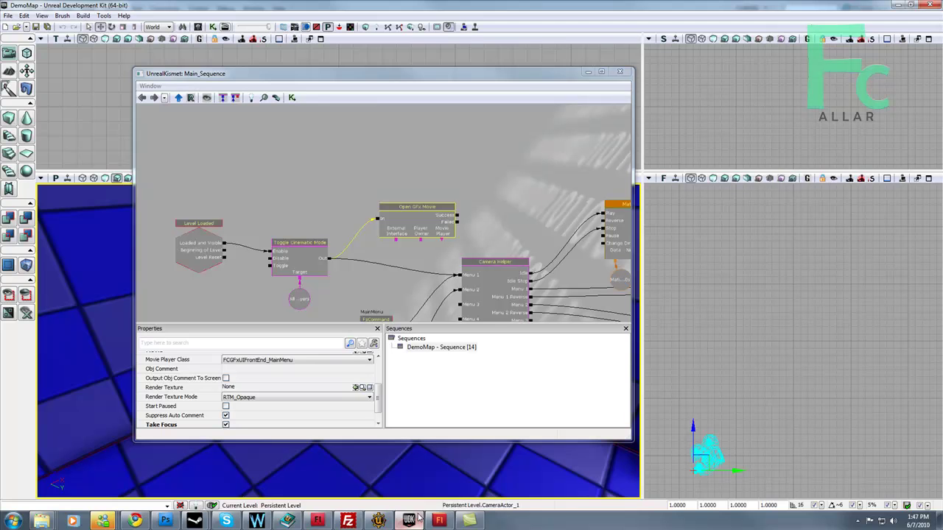
click(41, 16)
mouse_move(74, 27)
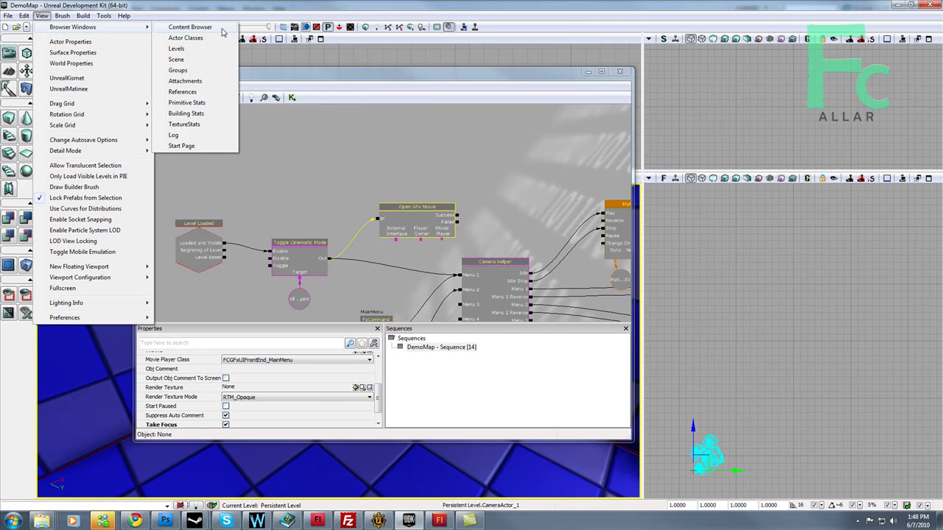
click(177, 28)
right_click(685, 253)
click(711, 281)
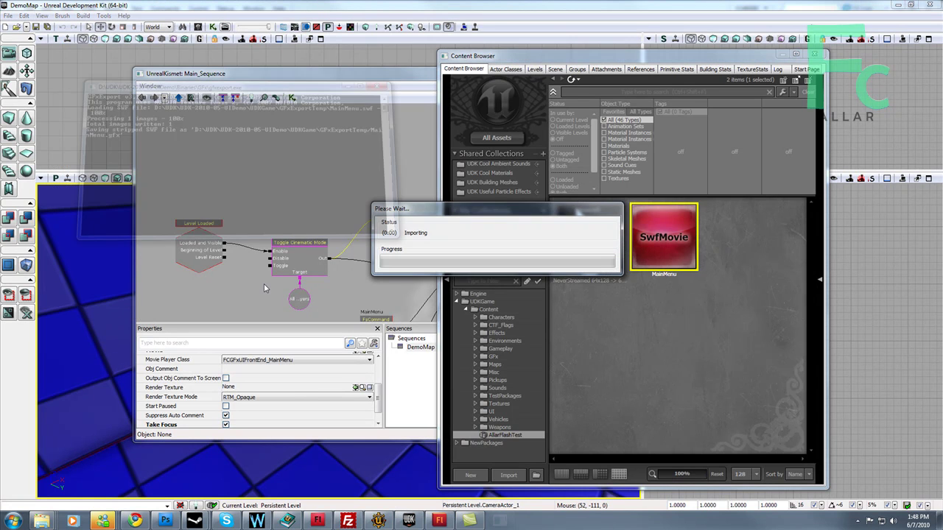
right_click(504, 437)
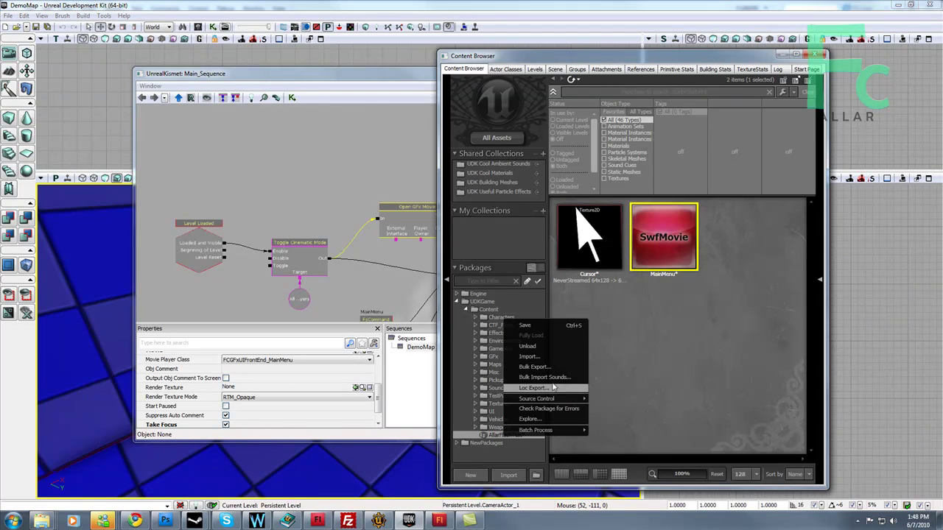
click(552, 326)
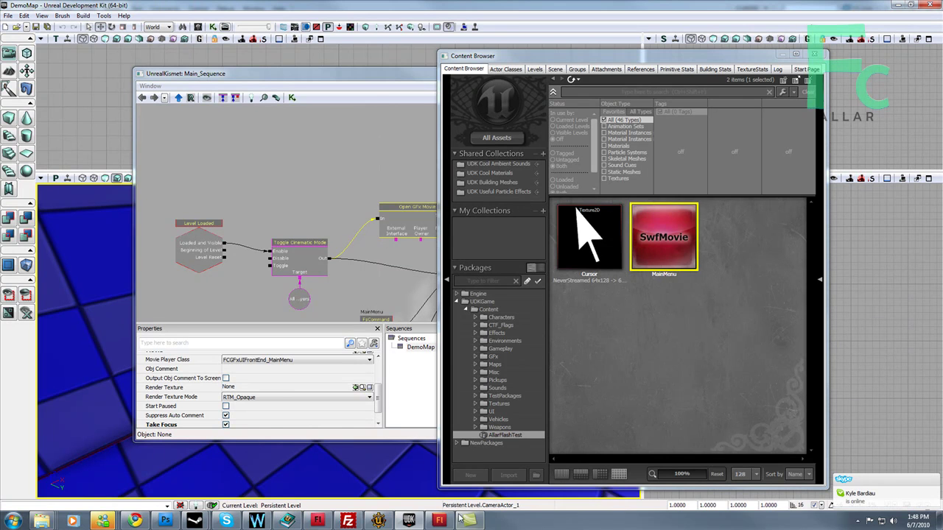
- Launch DemoMap again from Unreal Frontend, test the Settings and Back camera moves, and exit the game
click(376, 522)
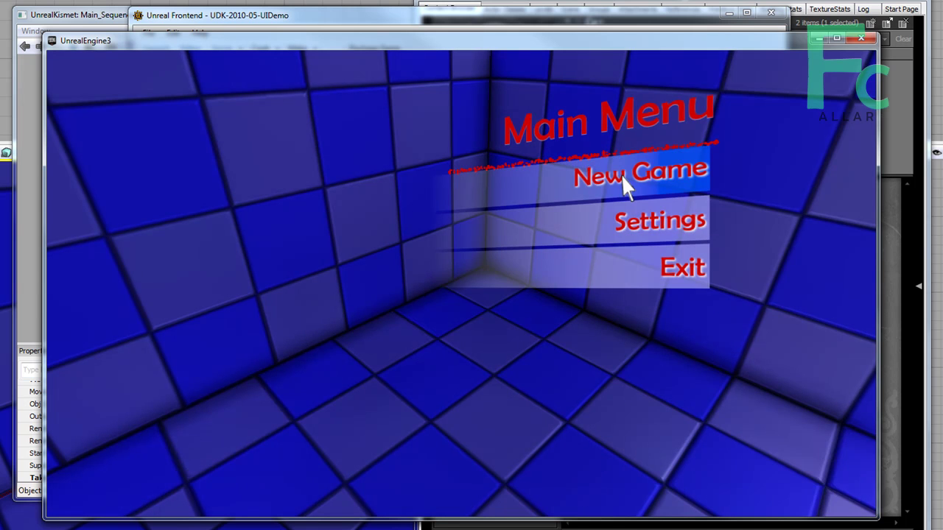
click(647, 240)
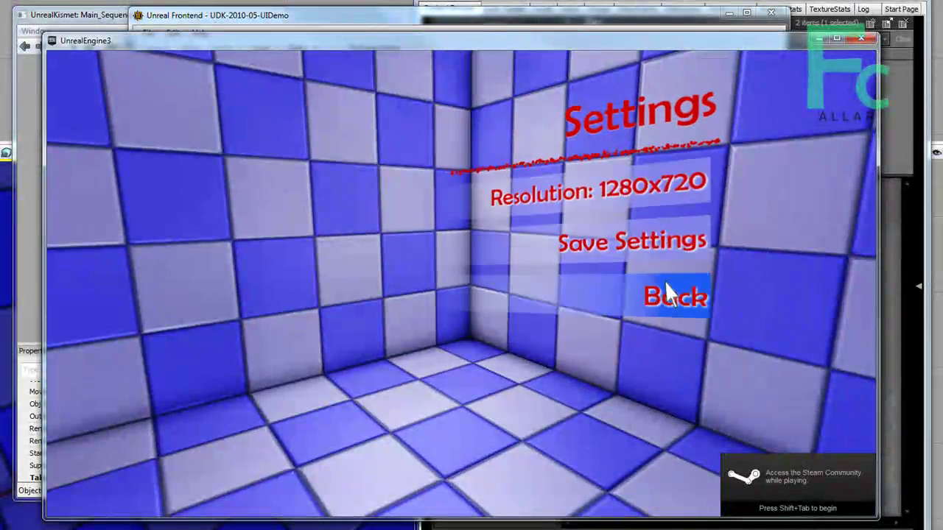
click(665, 281)
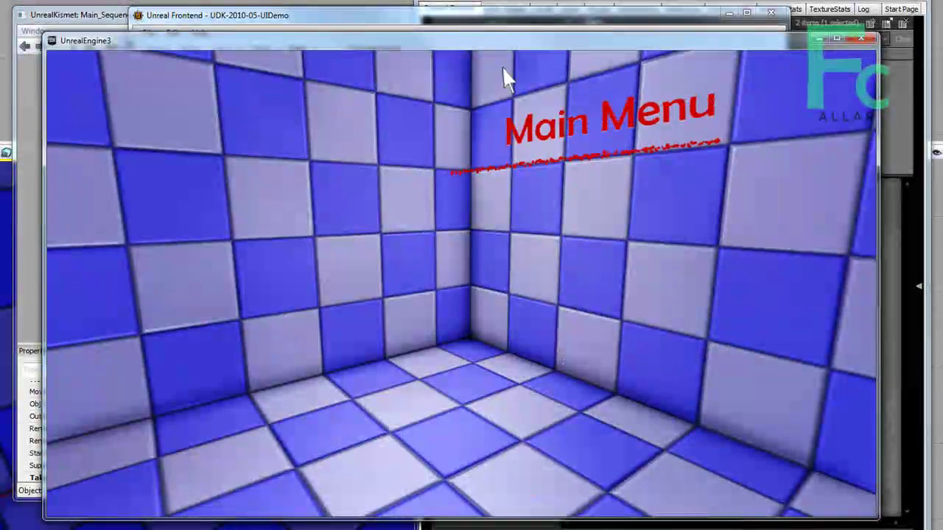
drag(150, 46, 320, 146)
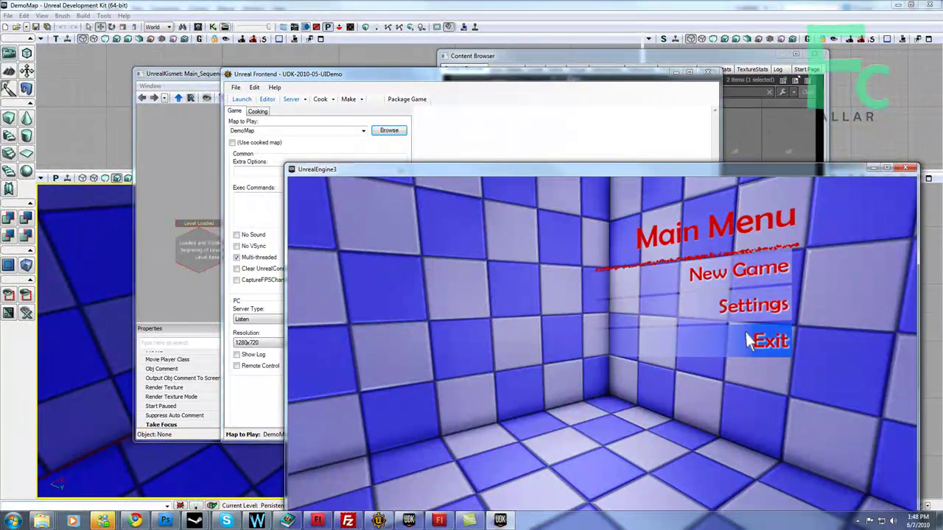
click(745, 329)
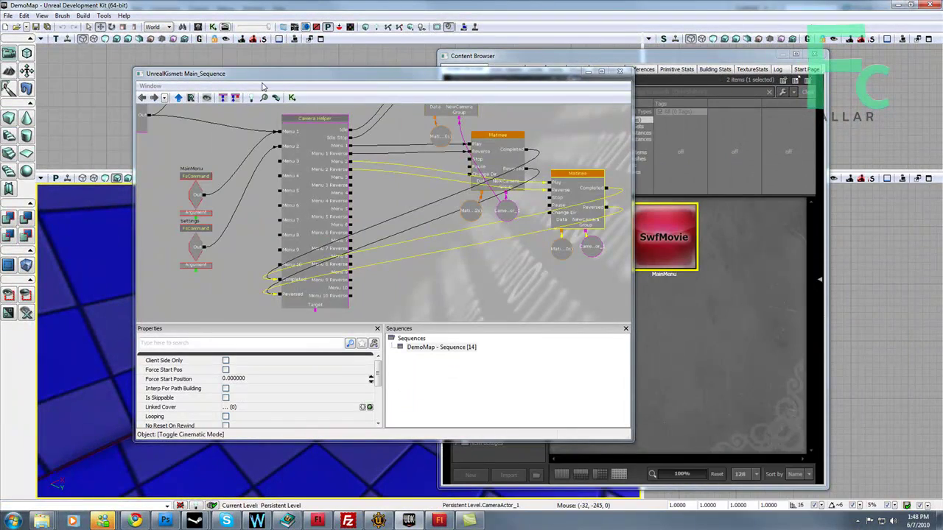
- Shorten the Matinee driven by Camera Helper's Menu 2 outputs to end at its last movement key, about 2 seconds, and close its editor
double_click(582, 208)
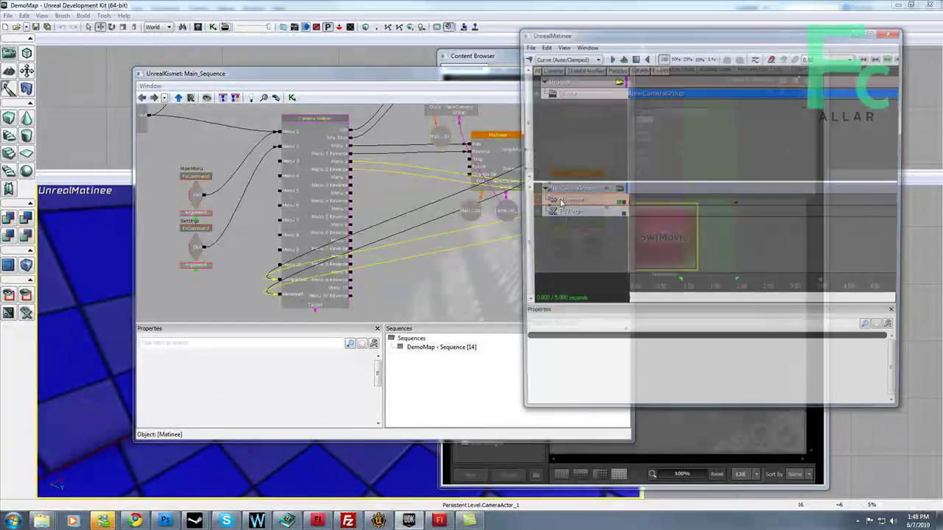
mouse_move(765, 290)
mouse_down()
mouse_move(887, 297)
mouse_move(777, 289)
mouse_up()
scroll(789, 263, down, 2)
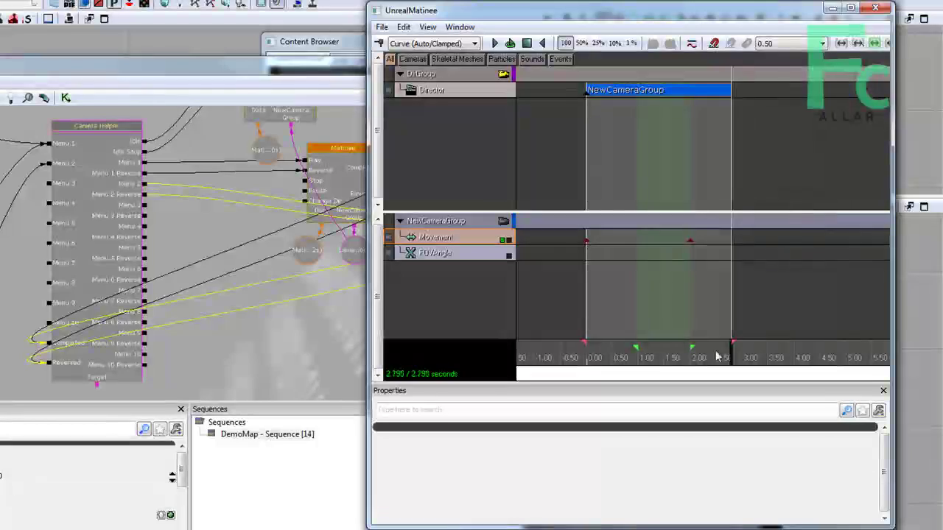
drag(718, 357, 696, 356)
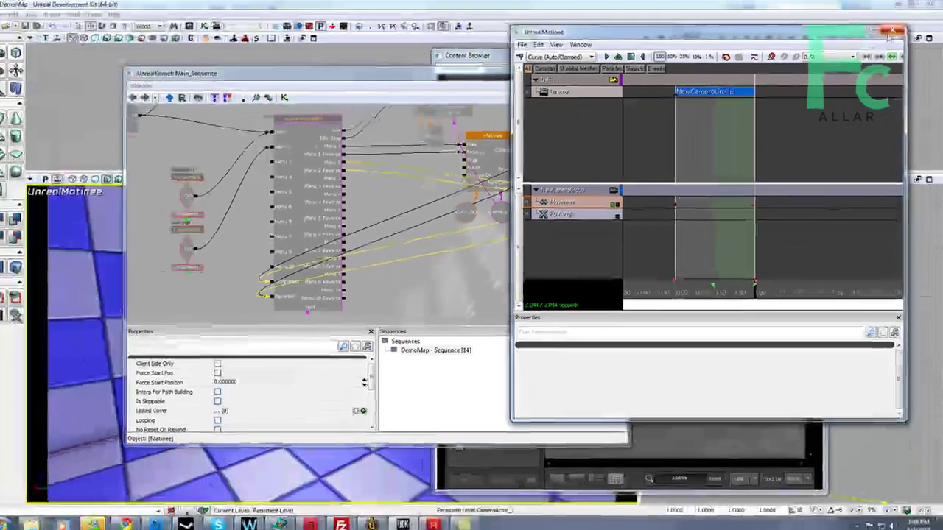
click(875, 8)
click(280, 360)
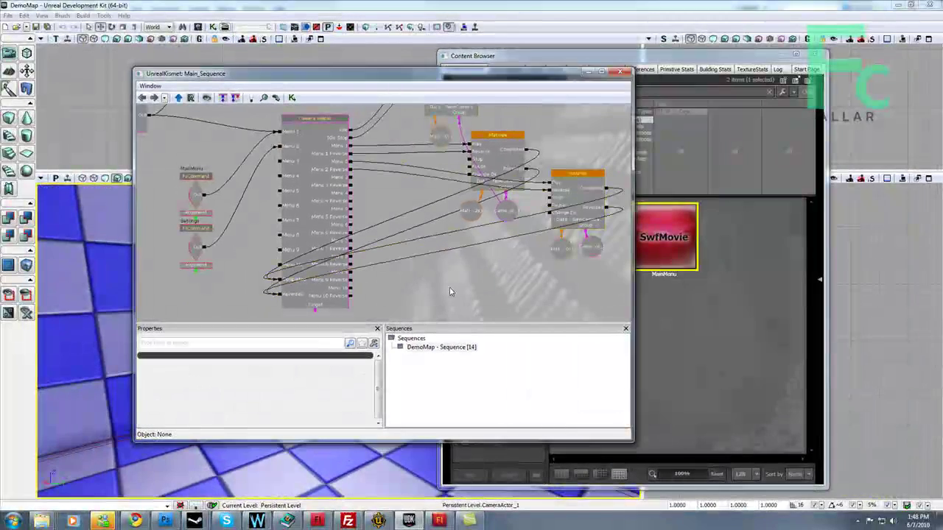
- Play DemoMap in the editor, test the Settings and Back camera moves, and end the session with the exit console command
click(475, 28)
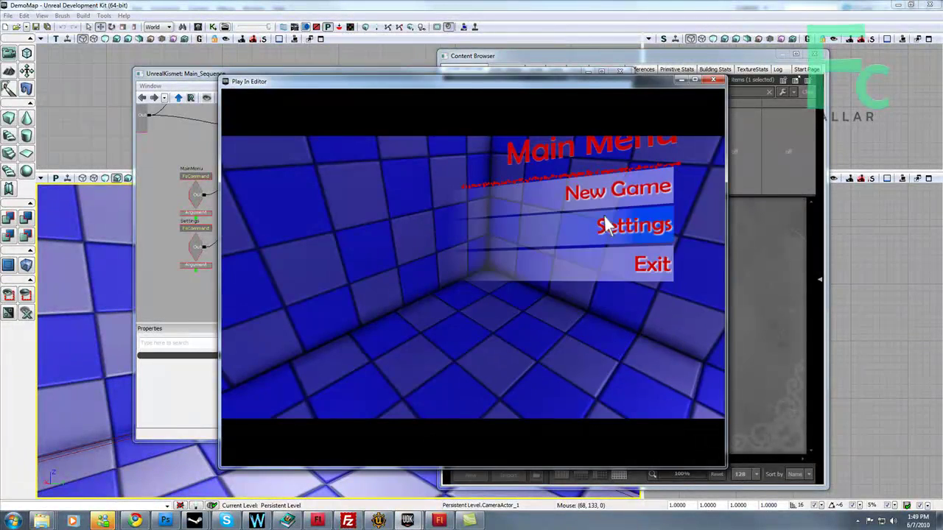
click(552, 304)
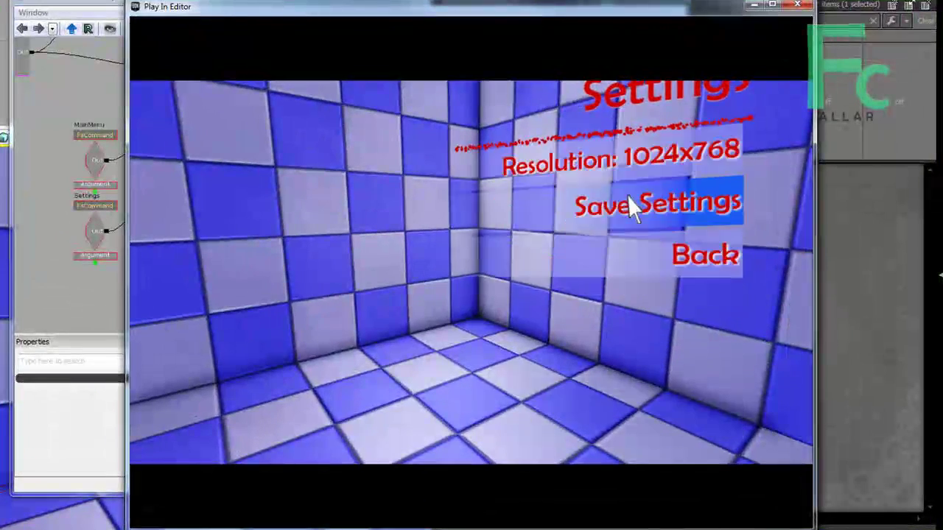
click(650, 167)
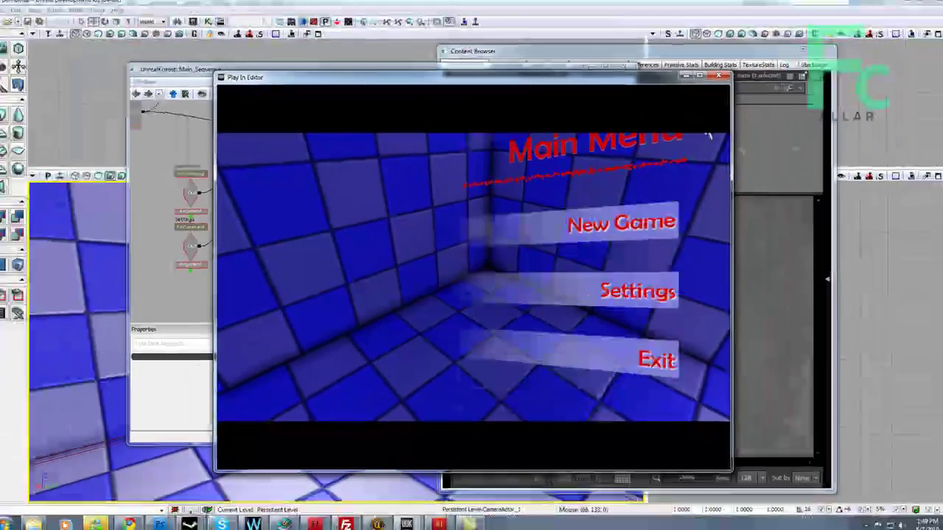
key(grave)
text(exit)
key(Return)
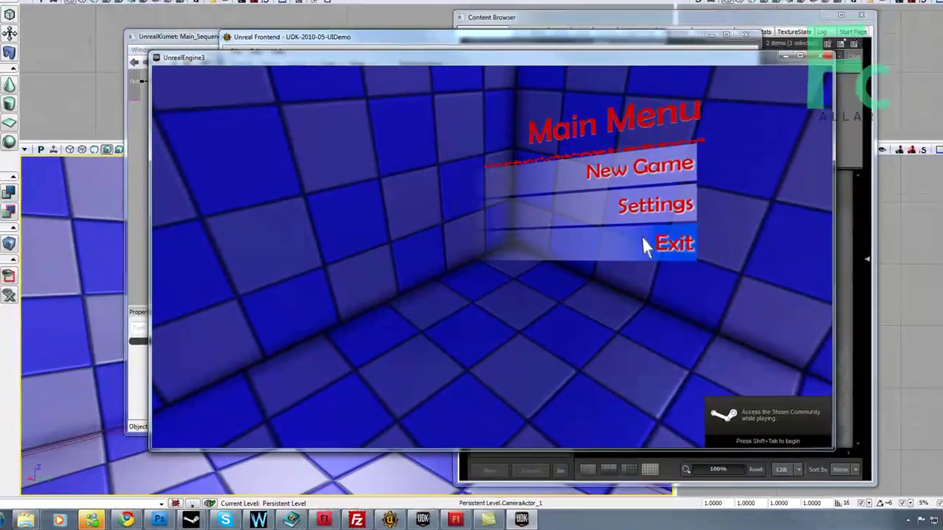
- Test the Exit and New Game menu entries in DemoMap, relaunching the game from Unreal Frontend in between, and close the game window
click(698, 226)
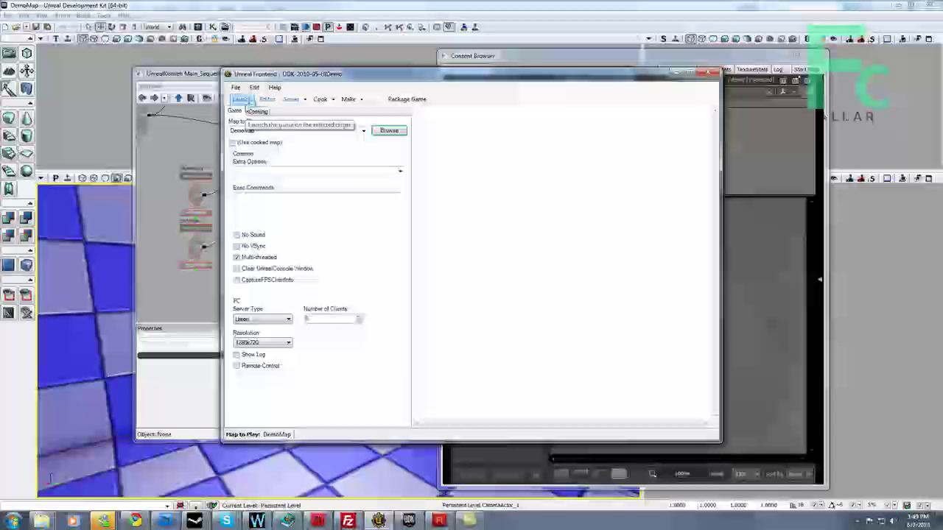
click(243, 100)
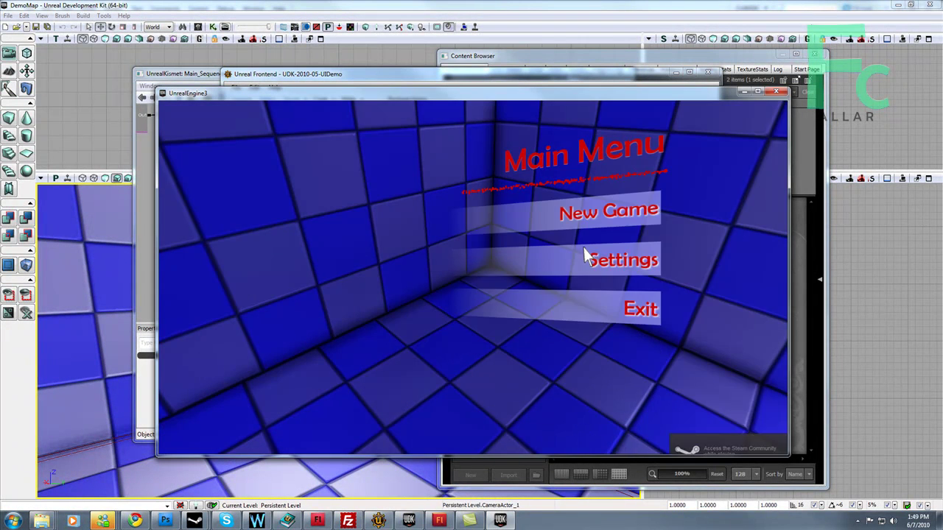
click(594, 215)
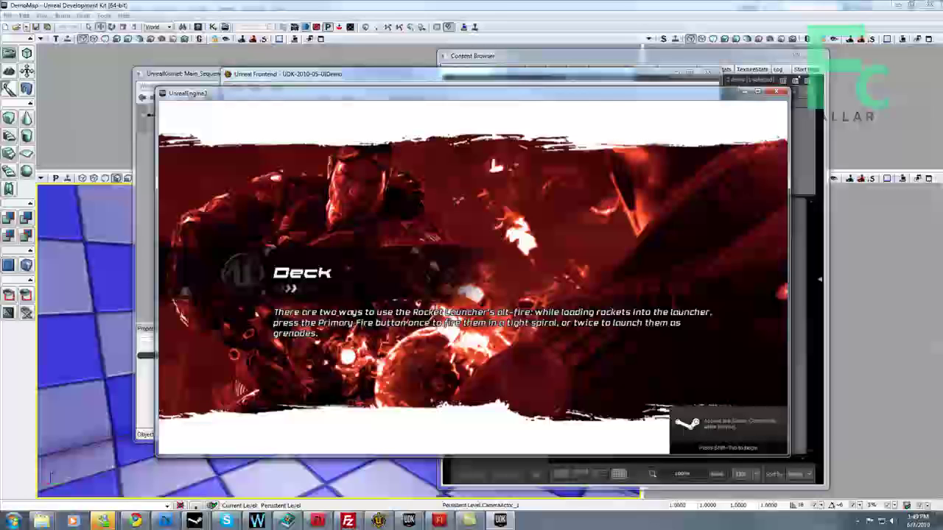
click(778, 92)
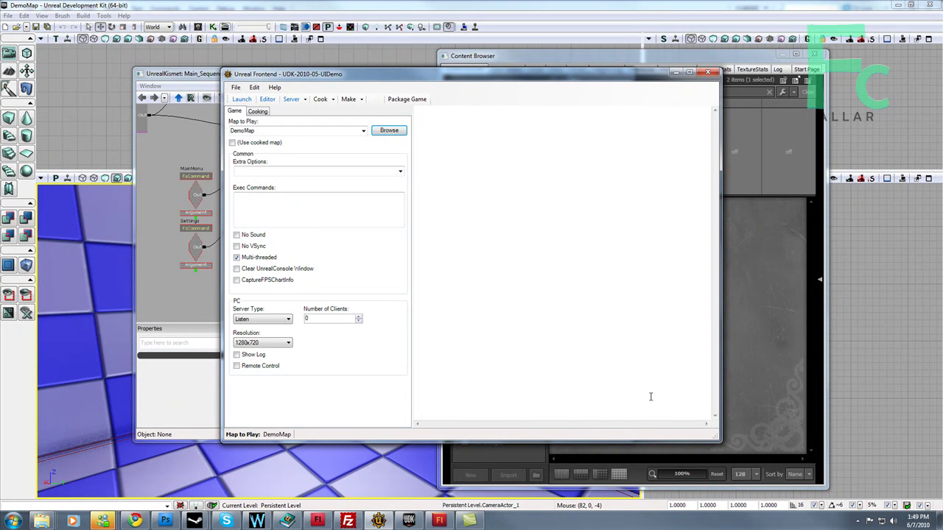
click(483, 522)
click(856, 521)
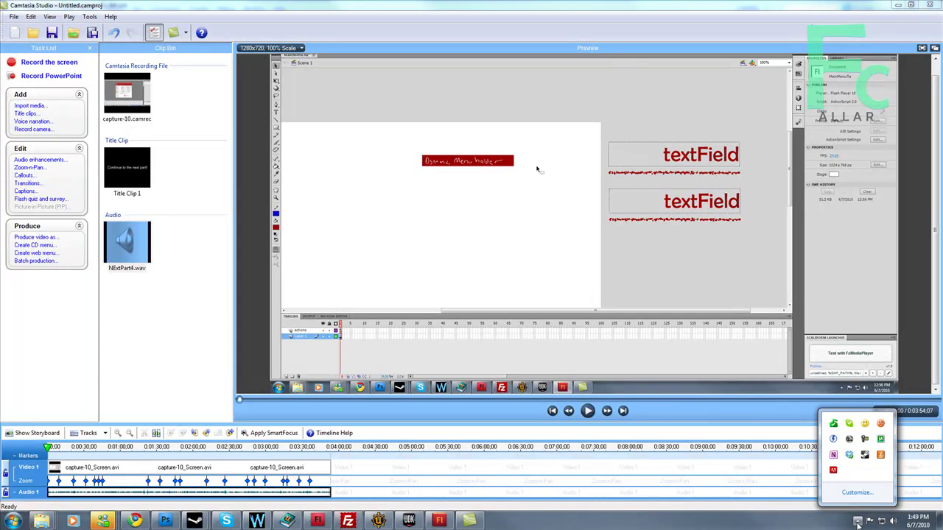
click(862, 440)
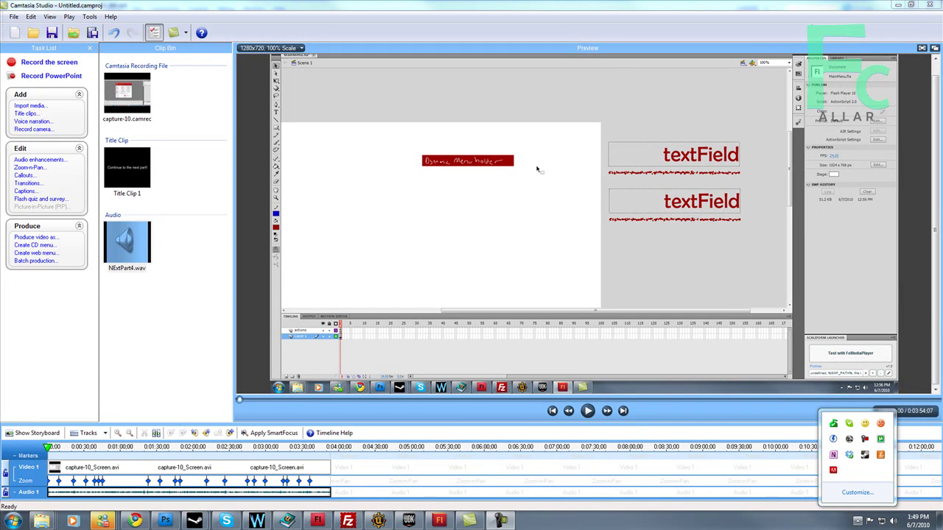